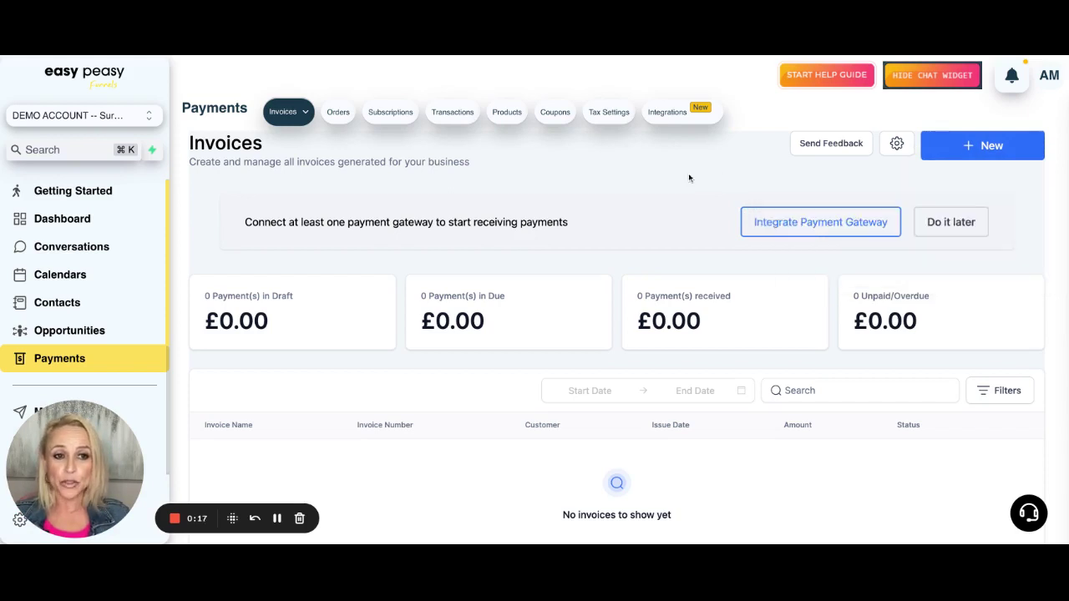
- Dismiss the payment gateway reminder and review the Authorize.net, PayPal and Stripe connection options in the payment integrations
left_click(952, 223)
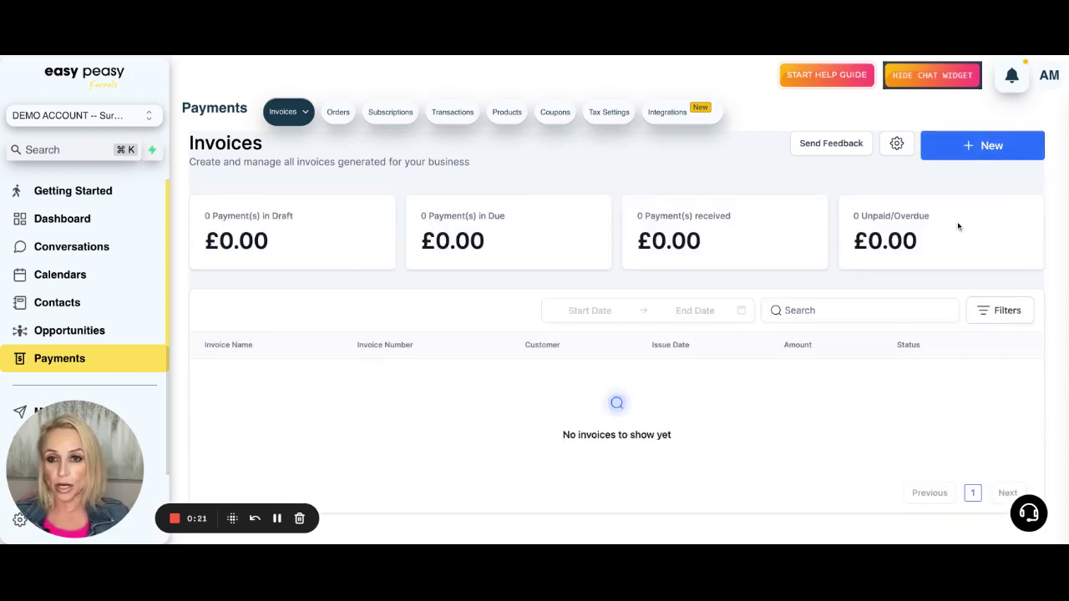
left_click(710, 112)
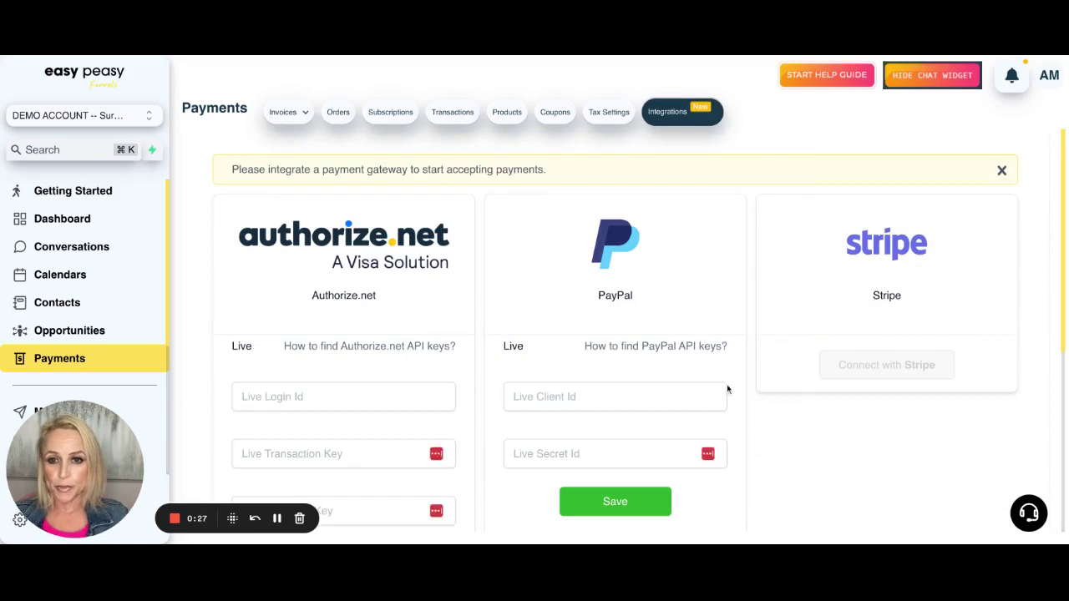
scroll(317, 214, "down", 2)
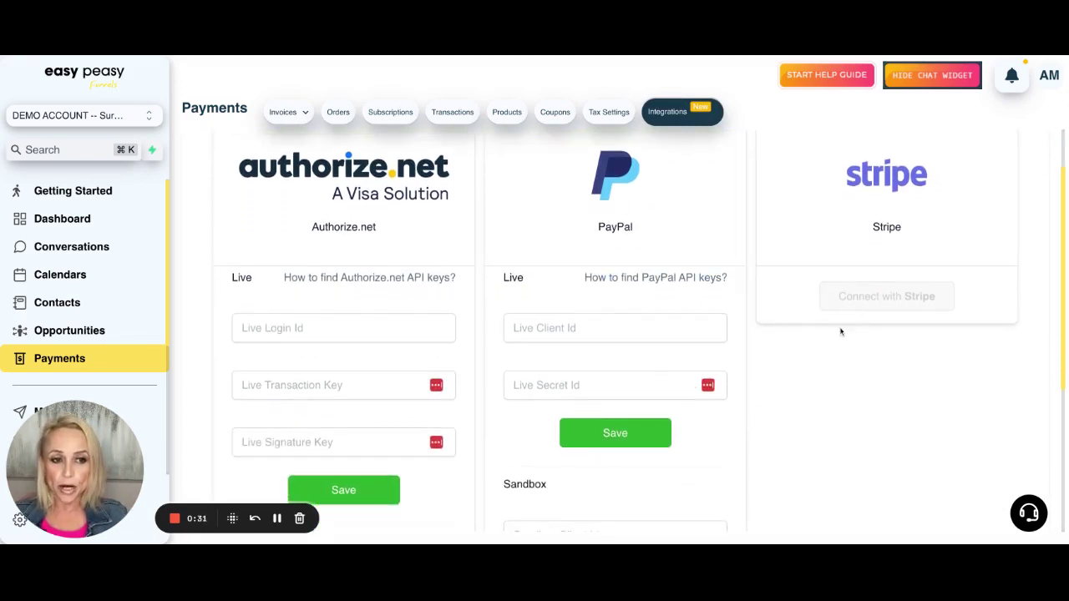
scroll(852, 256, "down", 2)
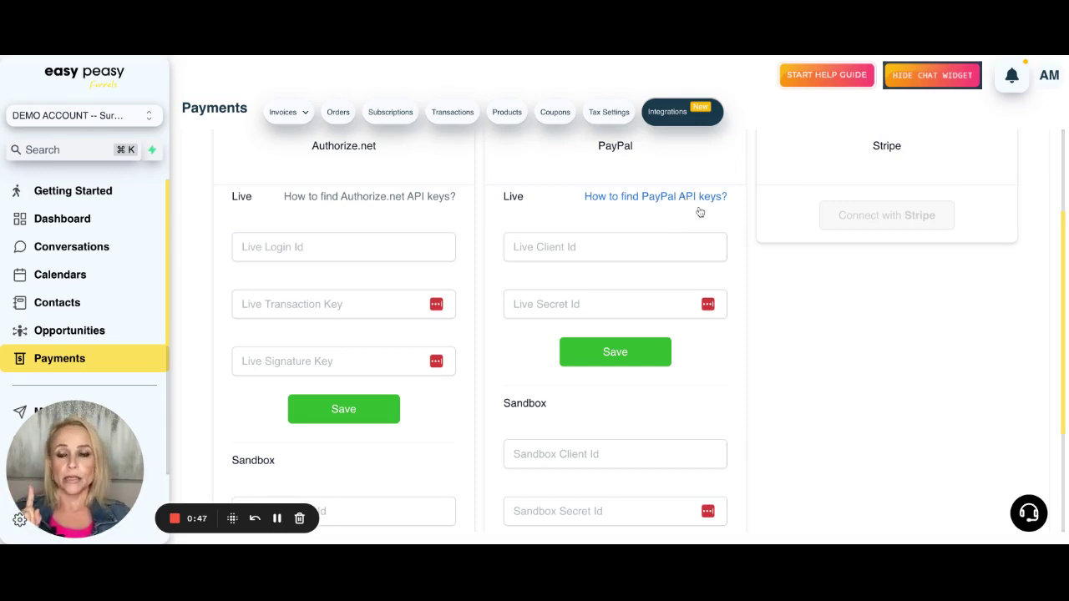
scroll(685, 231, "up", 3)
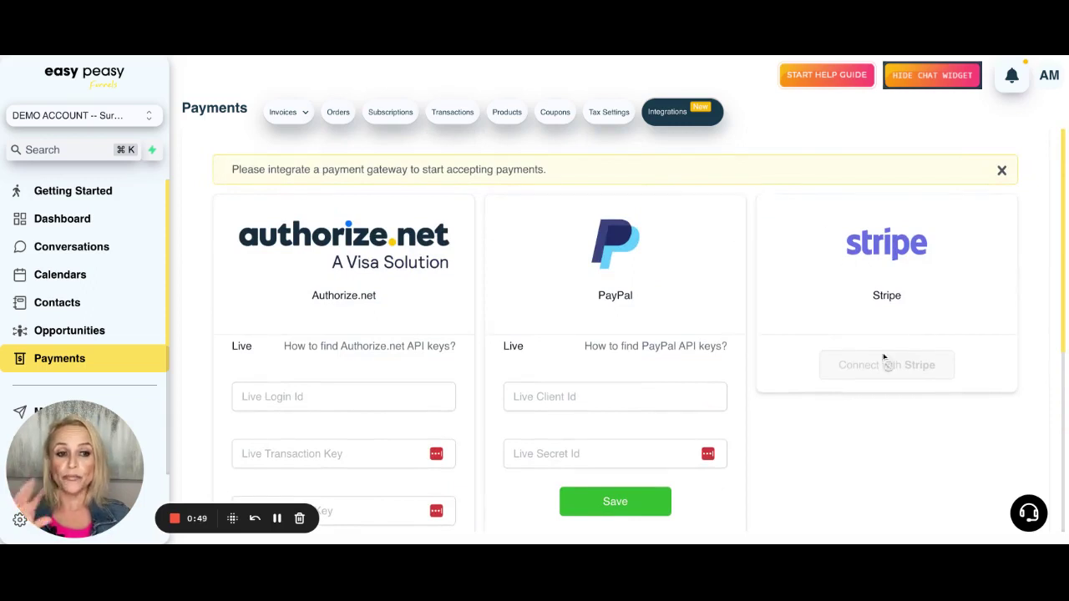
- Return to the invoices overview and look over its payment summaries and invoice list
left_click(279, 116)
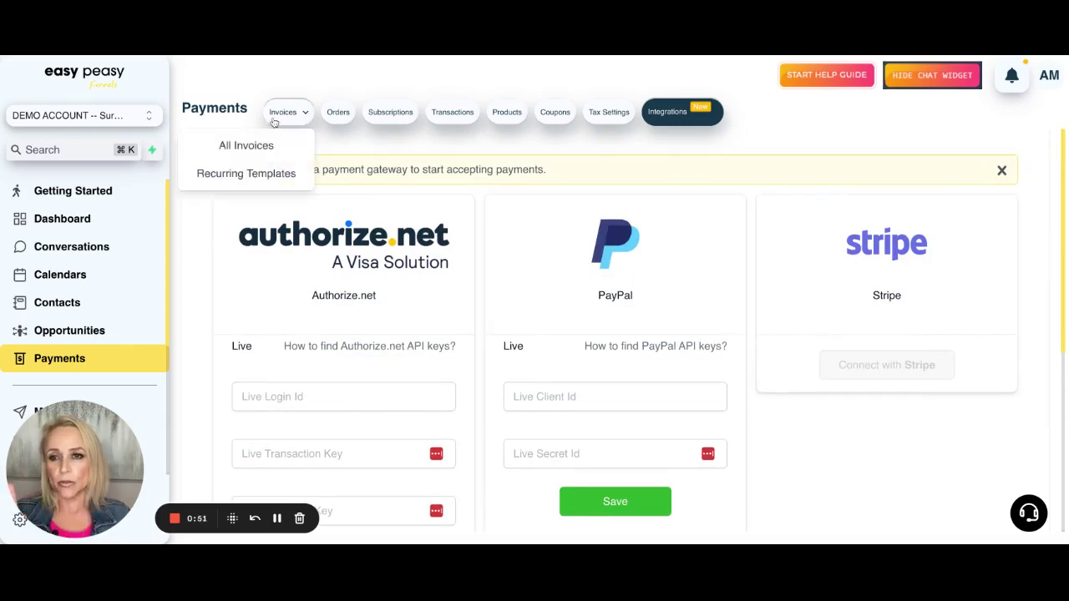
left_click(279, 115)
left_click(275, 116)
left_click(278, 117)
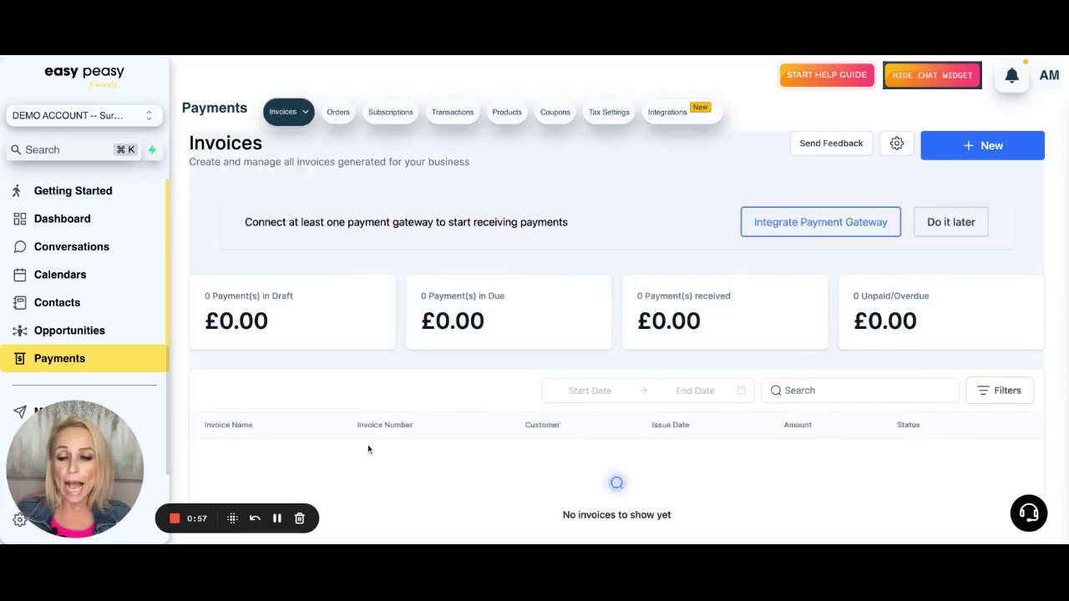
scroll(376, 422, "down", 2)
scroll(425, 474, "up", 2)
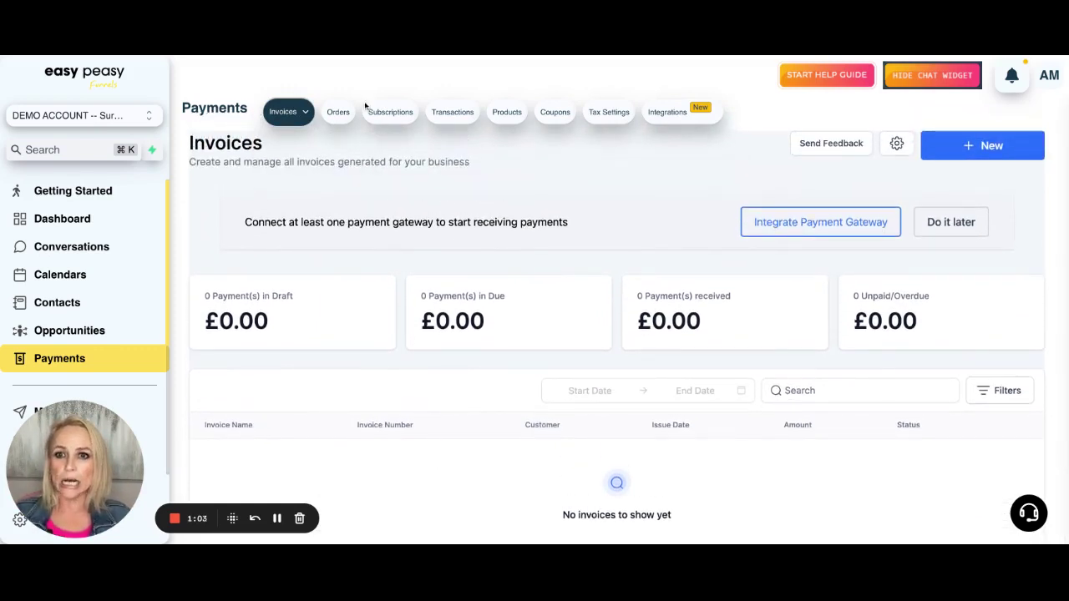
- View the Orders, Subscriptions and Transactions pages of the payments area one after another
left_click(340, 113)
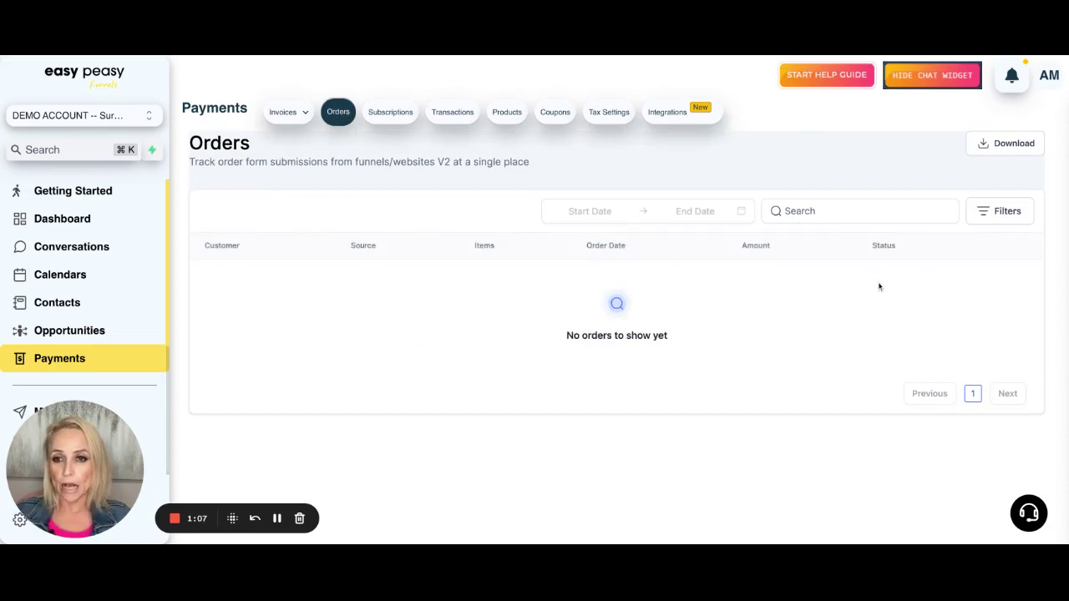
left_click(399, 117)
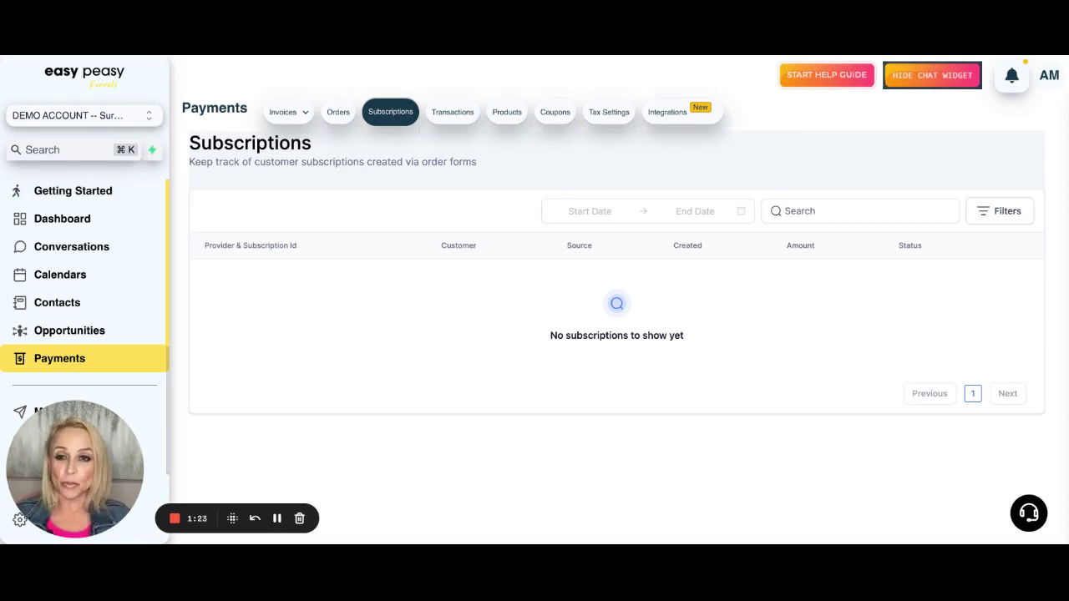
left_click(453, 117)
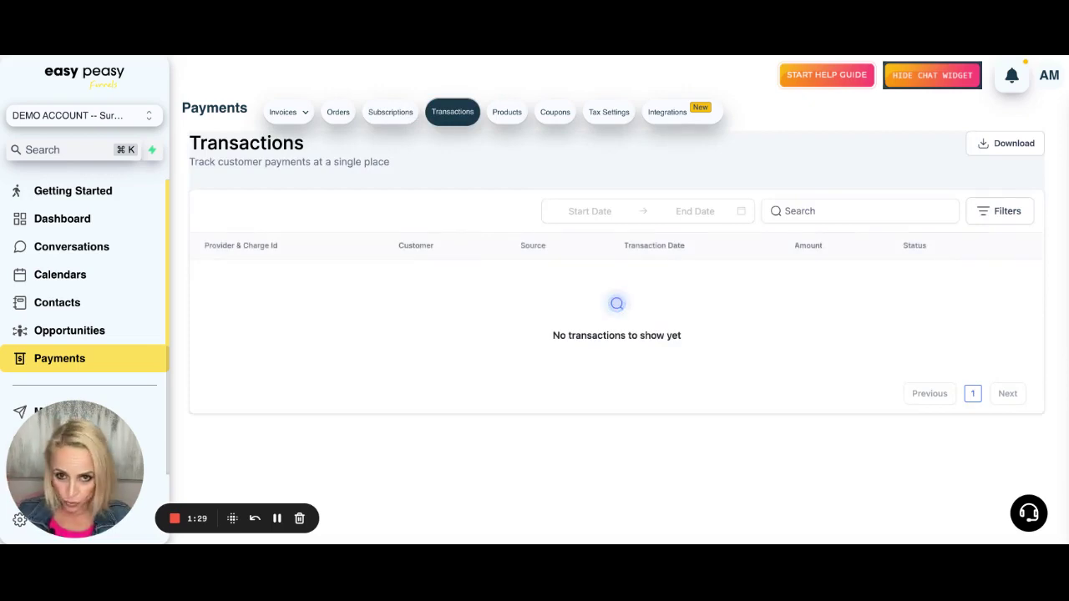
- Start creating a new product in the payments area and name it "My Demo Product"
left_click(501, 119)
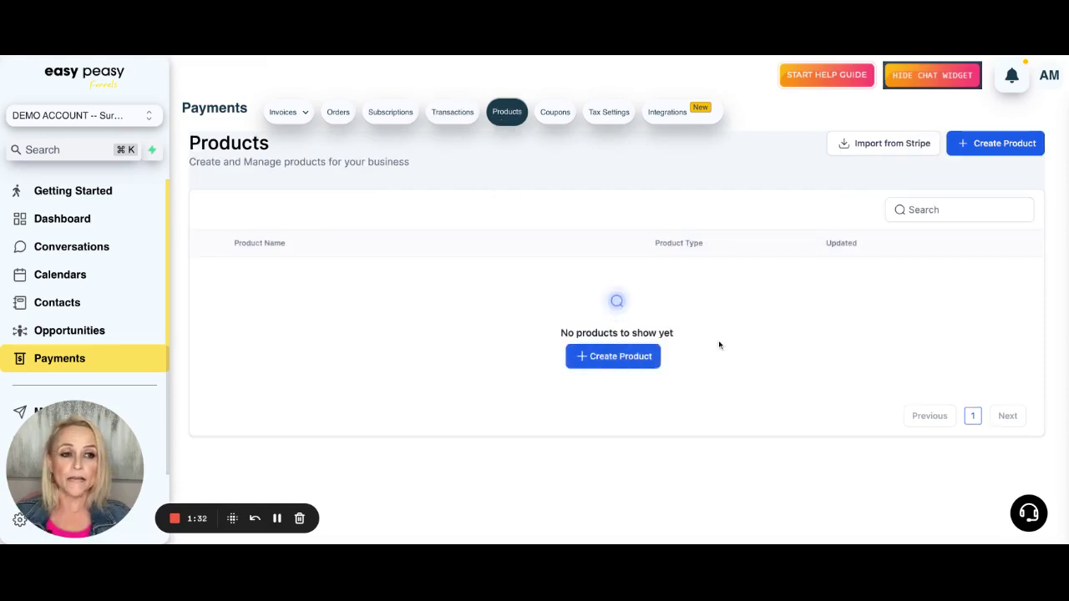
left_click(611, 358)
left_click(524, 273)
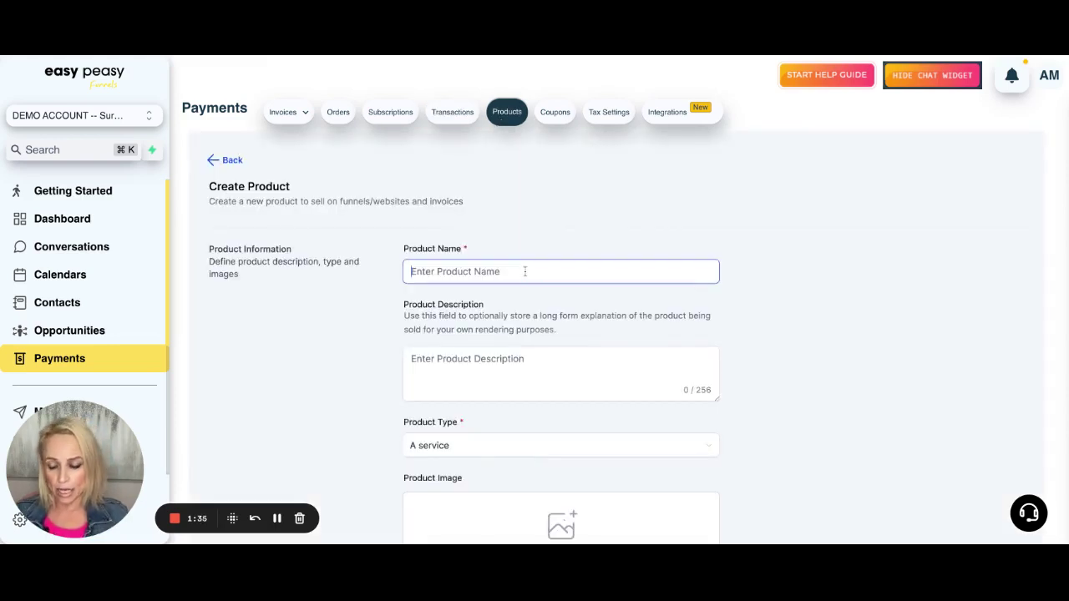
type("My Deo")
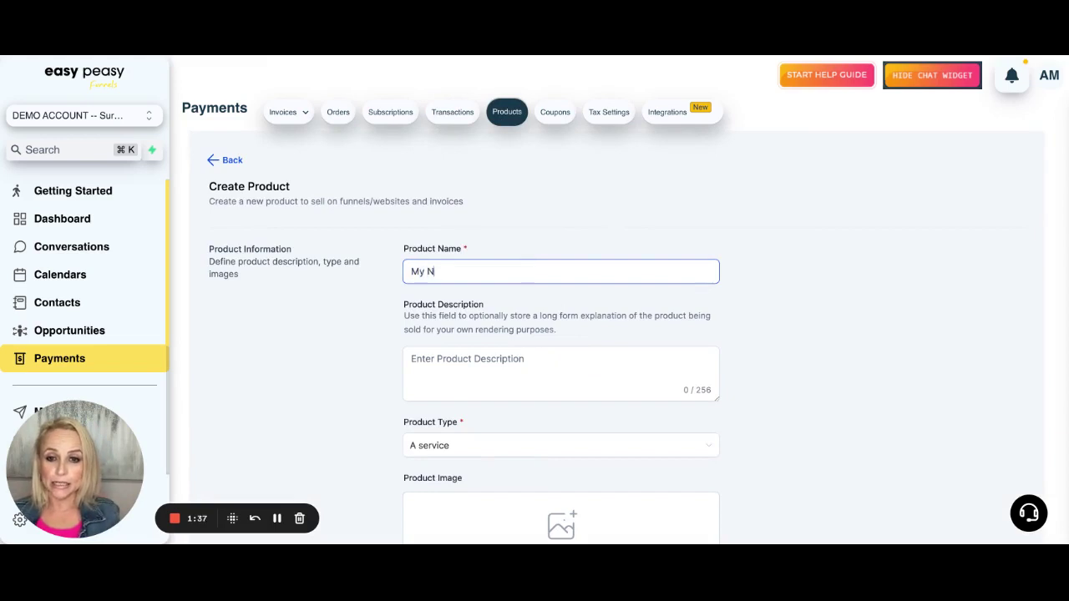
key("BackSpace")
type("mo Product")
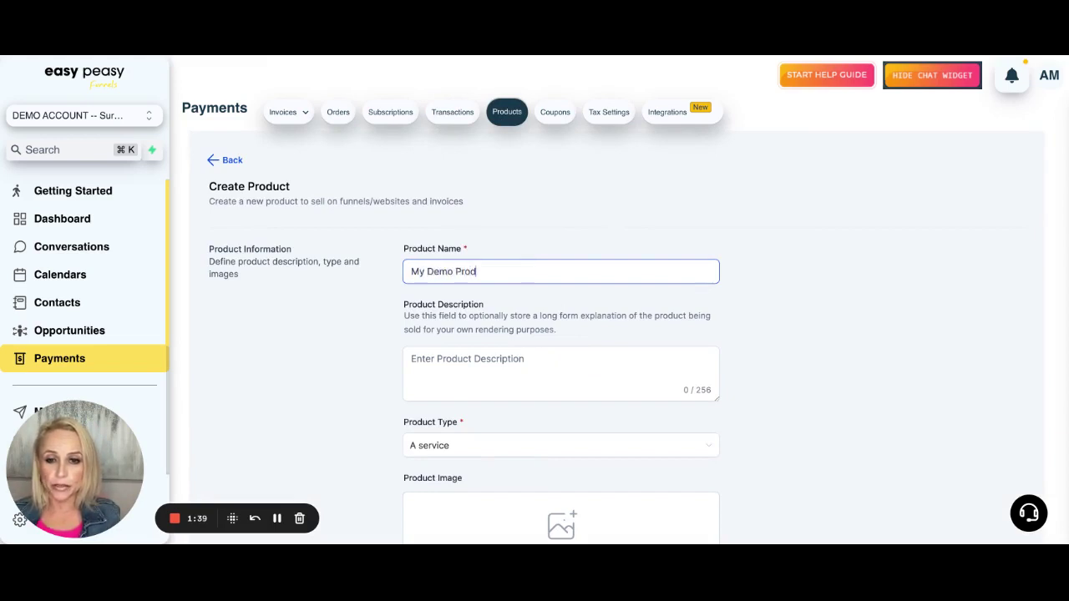
- Enter "Video Marketing 101 Course" as the product description and set the product type to Digital goods
left_click(468, 367)
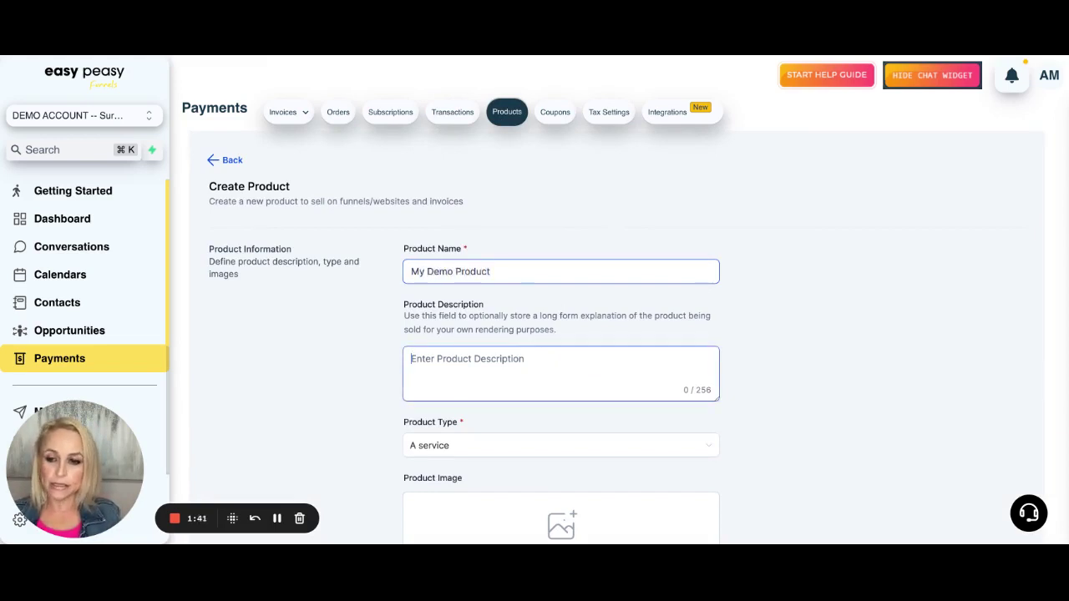
type("V")
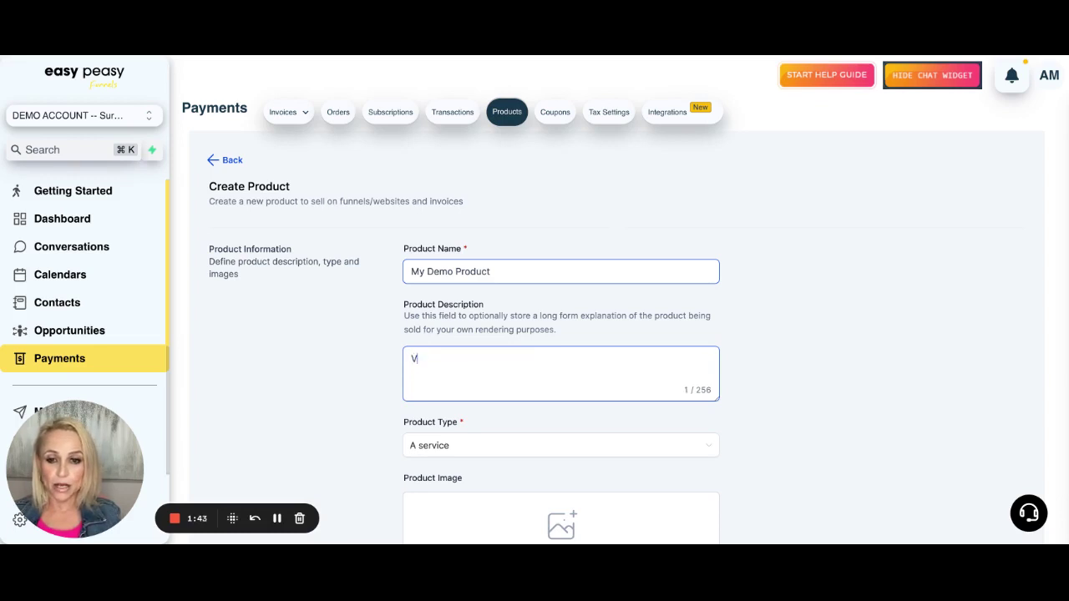
type("ideo Market")
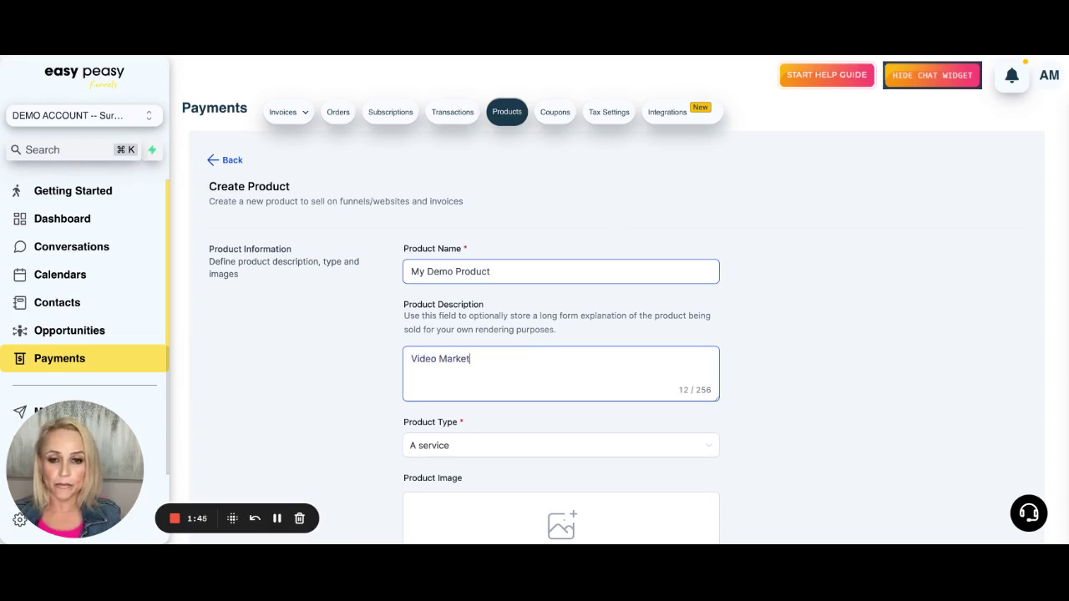
type("ing 101 Course")
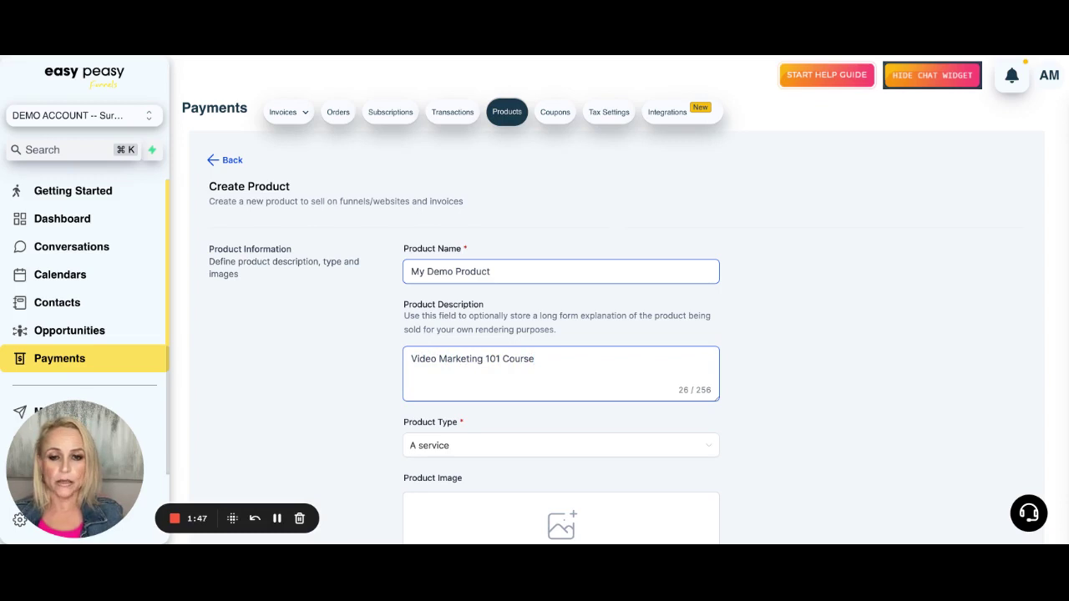
scroll(590, 324, "down", 1)
left_click(549, 344)
left_click(506, 390)
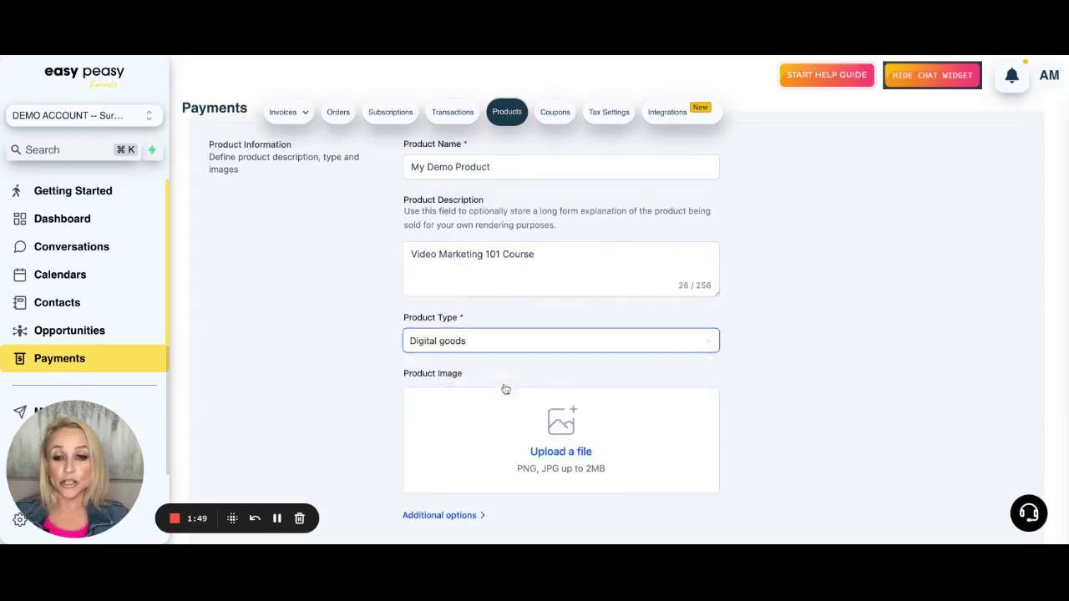
- Name the product's pricing "One Time Charge"
scroll(583, 390, "down", 2)
scroll(544, 351, "down", 2)
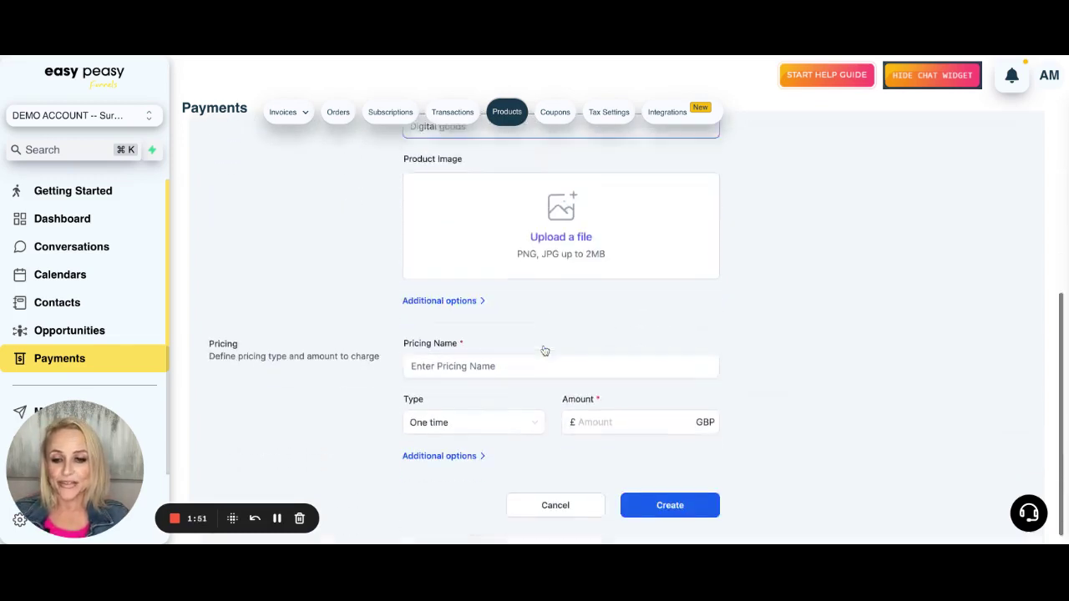
scroll(545, 350, "down", 1)
left_click(532, 352)
type("One ")
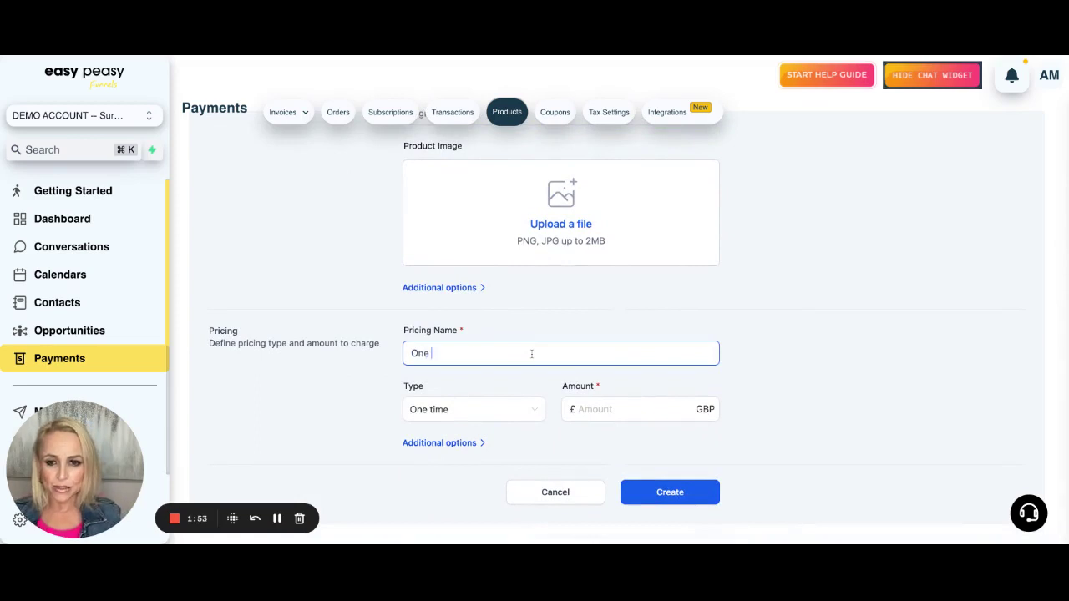
type("To On")
key("BackSpace")
key("BackSpace")
key("BackSpace")
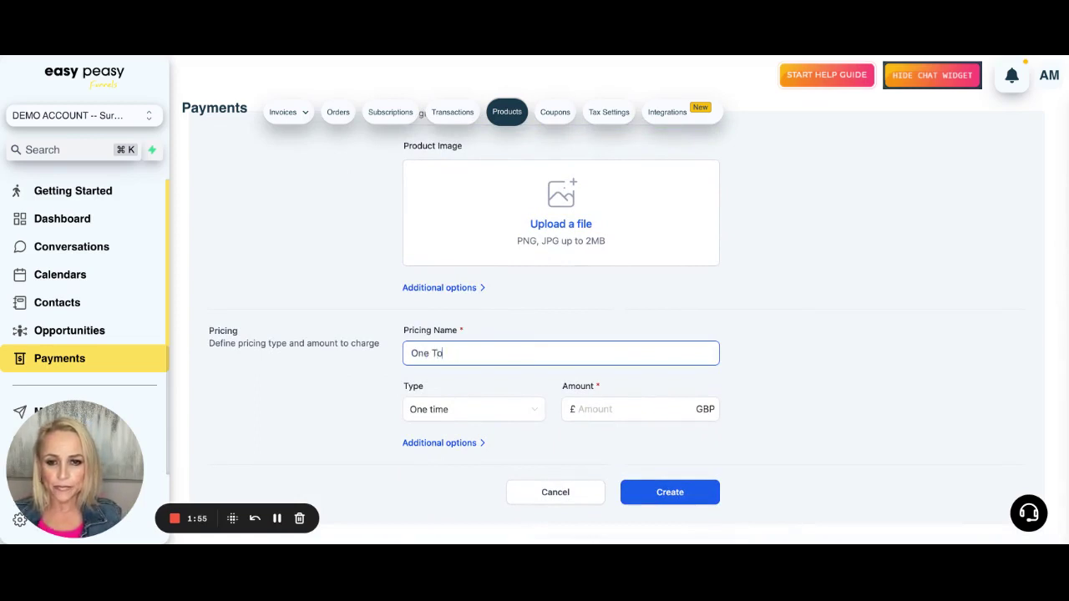
key("BackSpace")
type("ime Charge")
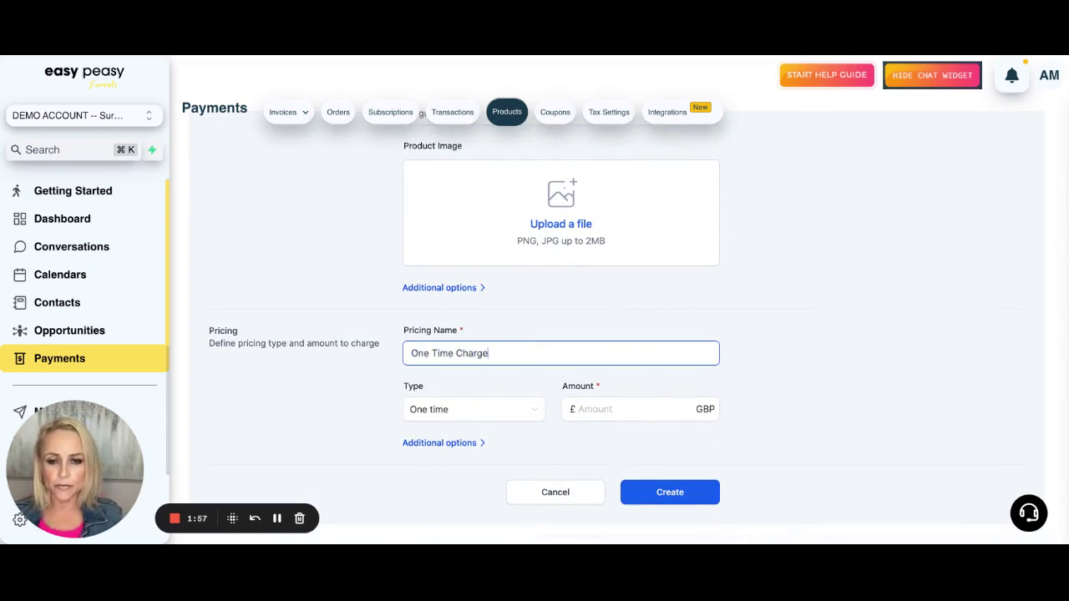
key("Tab")
- Set the amount of the one-time price to £197
left_click(626, 406)
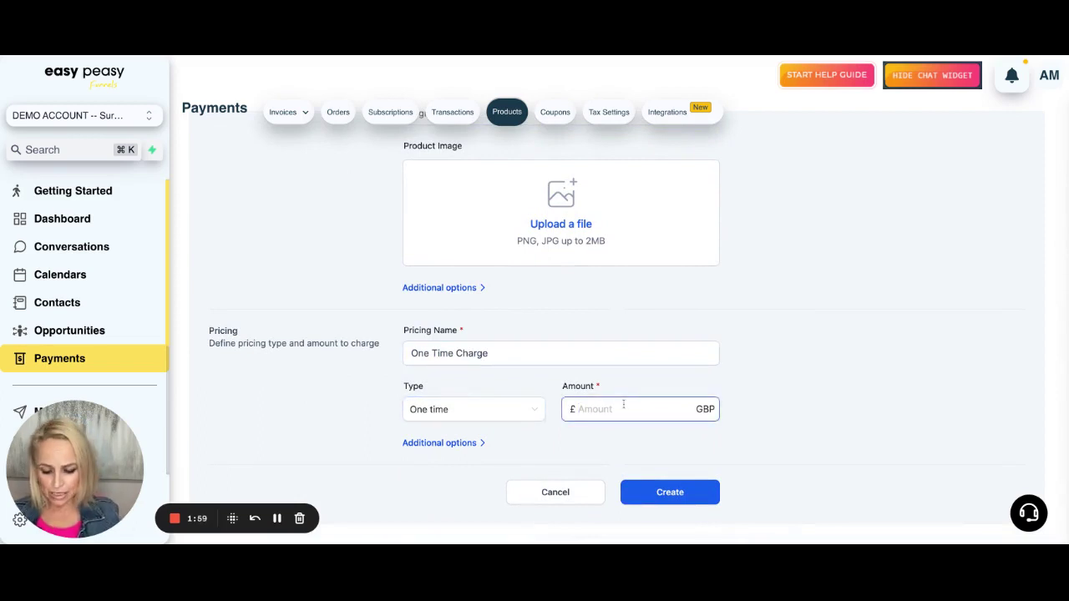
type("198")
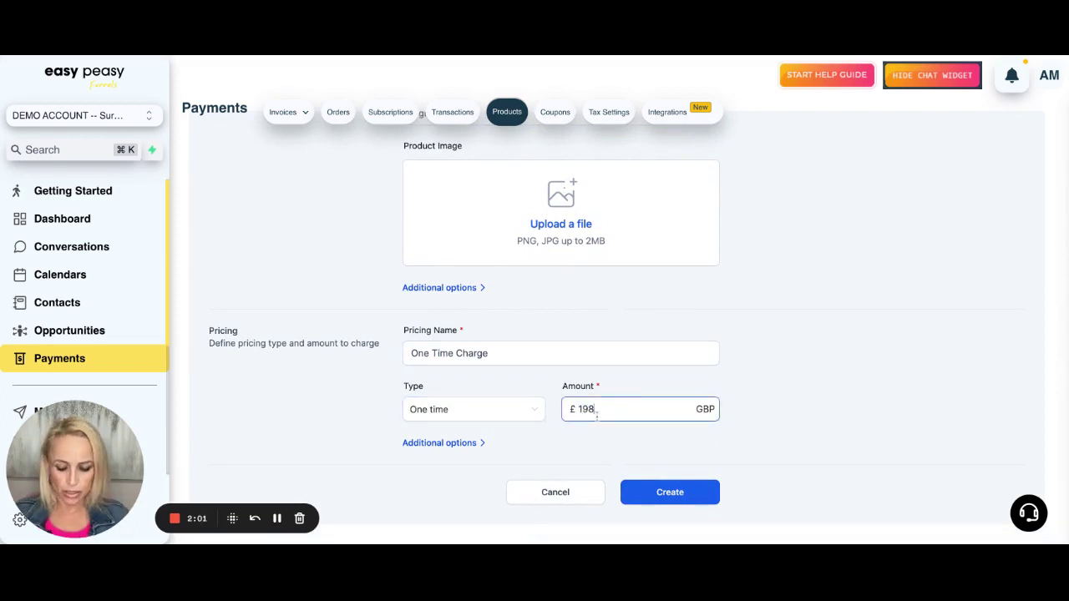
key("BackSpace")
type("7")
- Enable the membership offer in the additional pricing options and check which membership offers can be selected
left_click(465, 444)
scroll(489, 443, "down", 2)
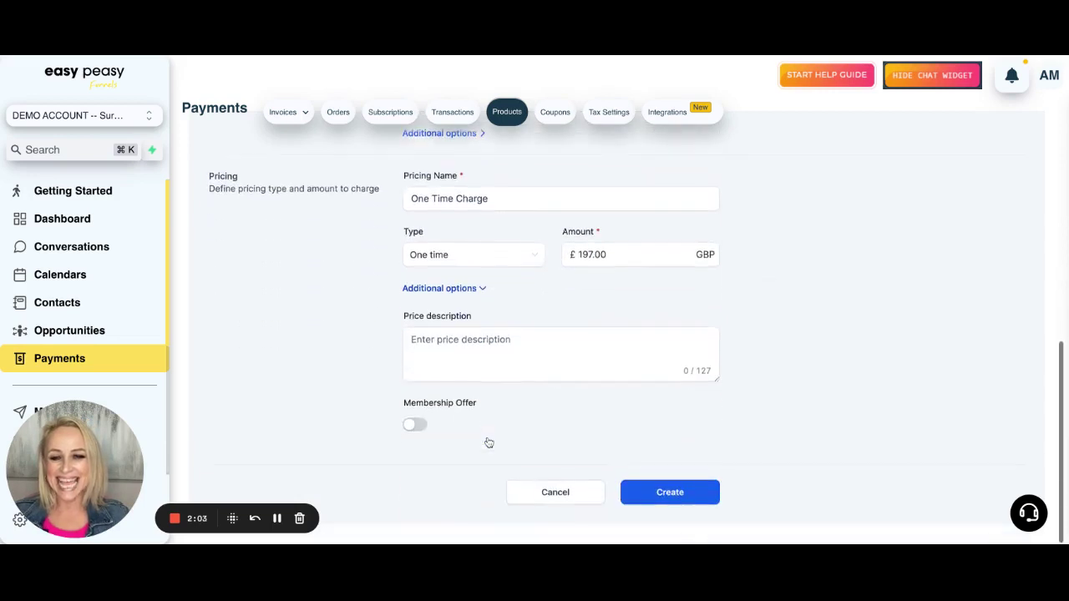
left_click(418, 424)
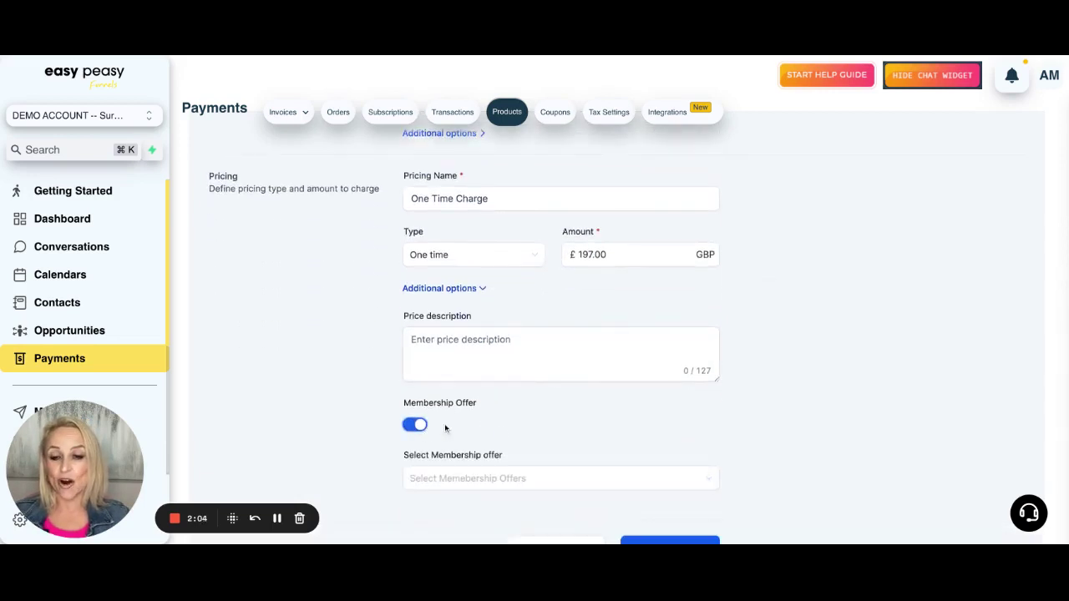
scroll(536, 421, "down", 1)
left_click(536, 422)
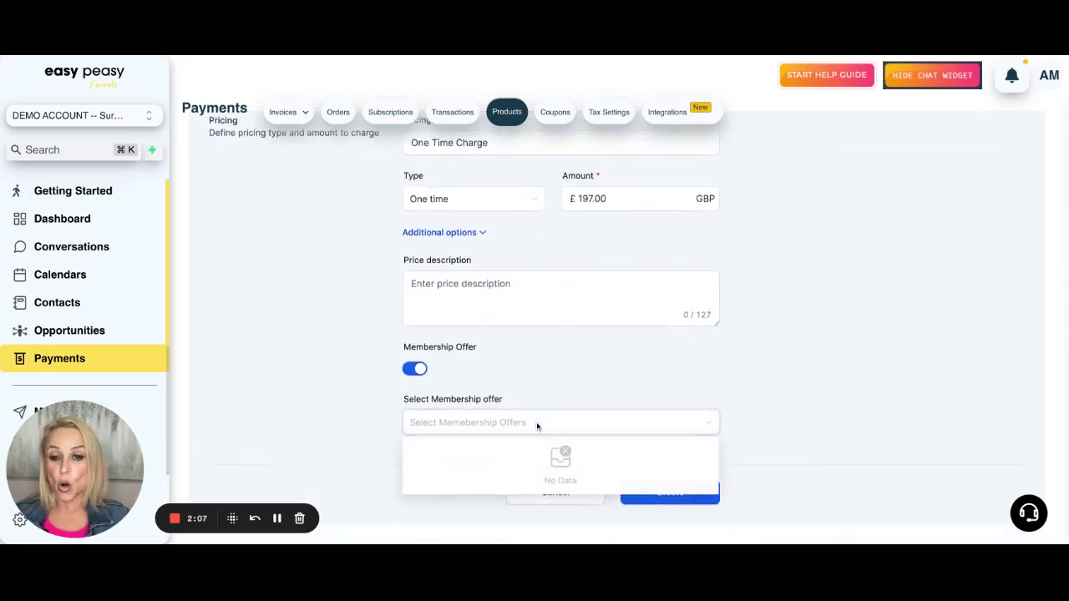
left_click(742, 421)
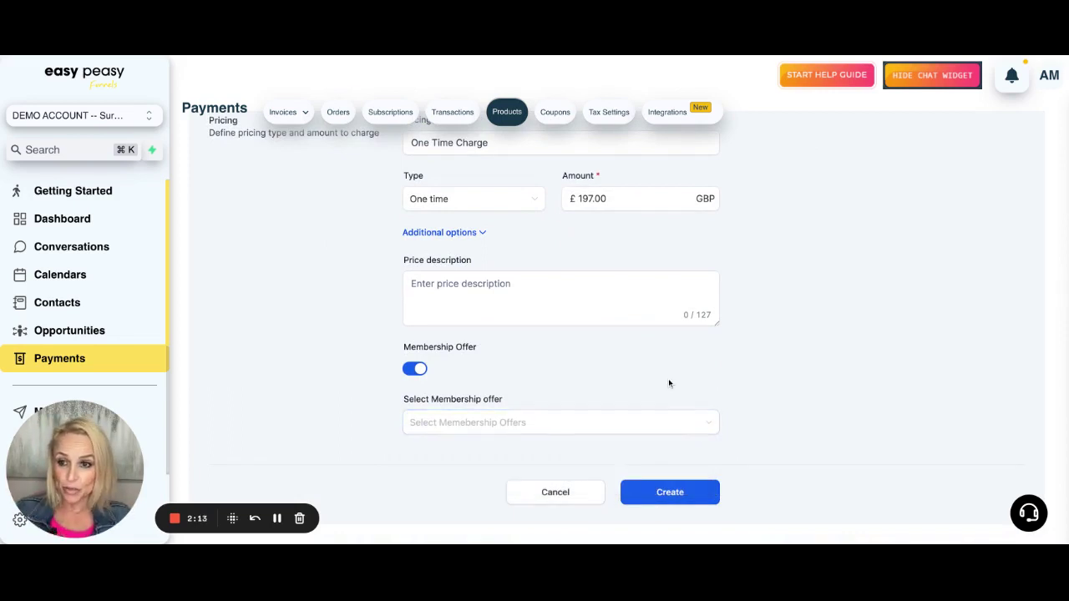
scroll(144, 236, "down", 3)
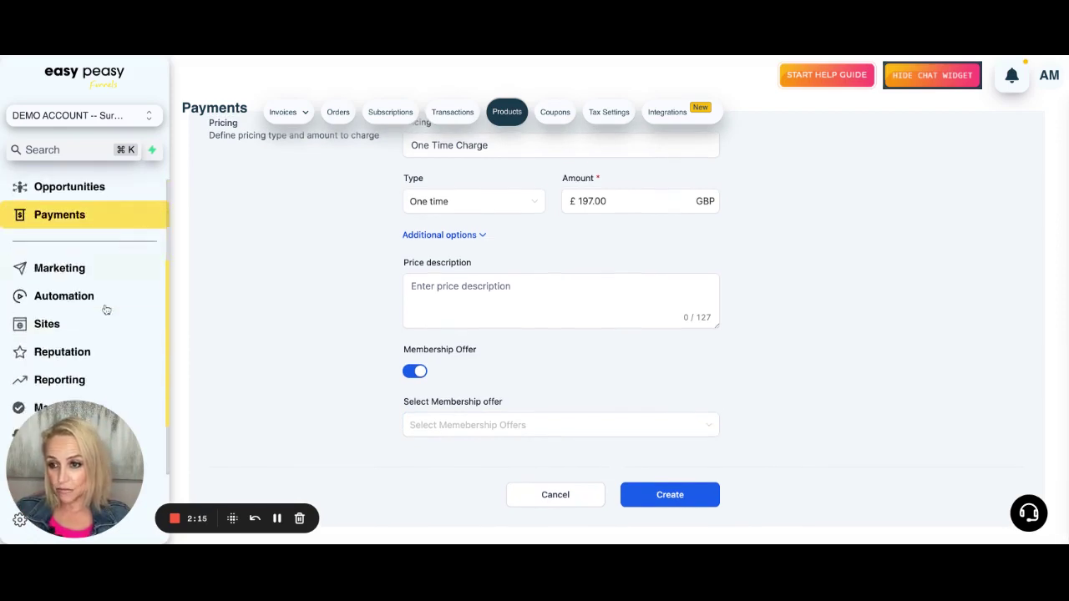
scroll(538, 331, "up", 2)
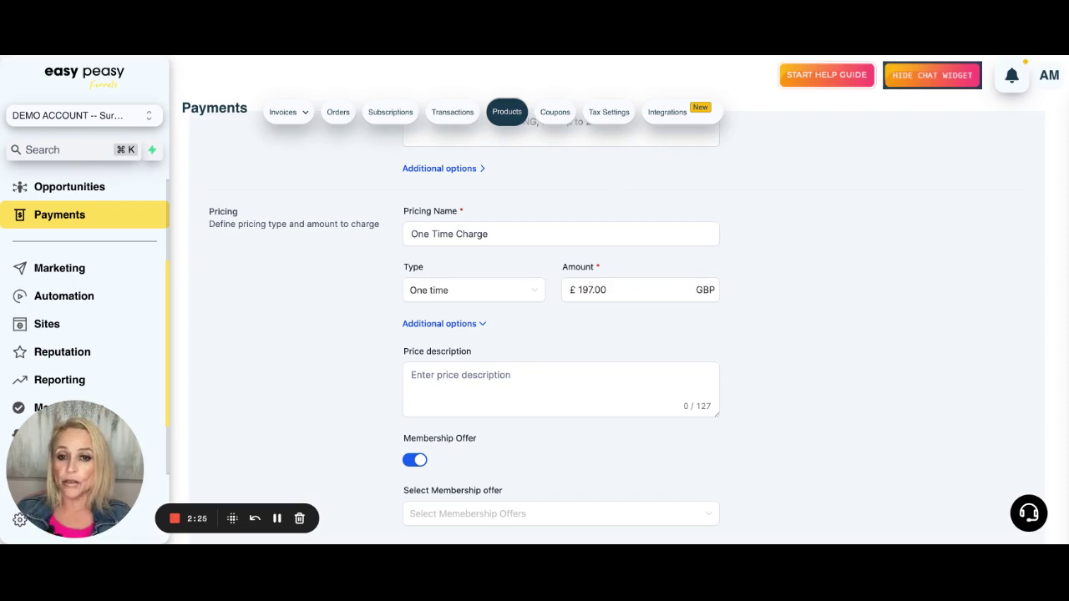
scroll(561, 334, "up", 3)
scroll(561, 334, "up", 2)
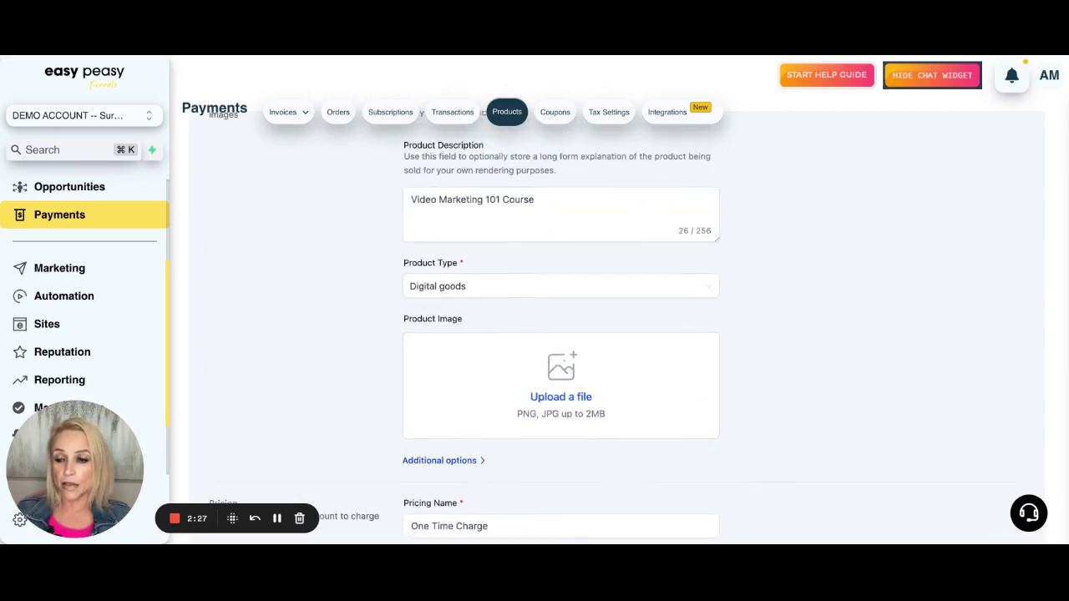
scroll(521, 430, "down", 5)
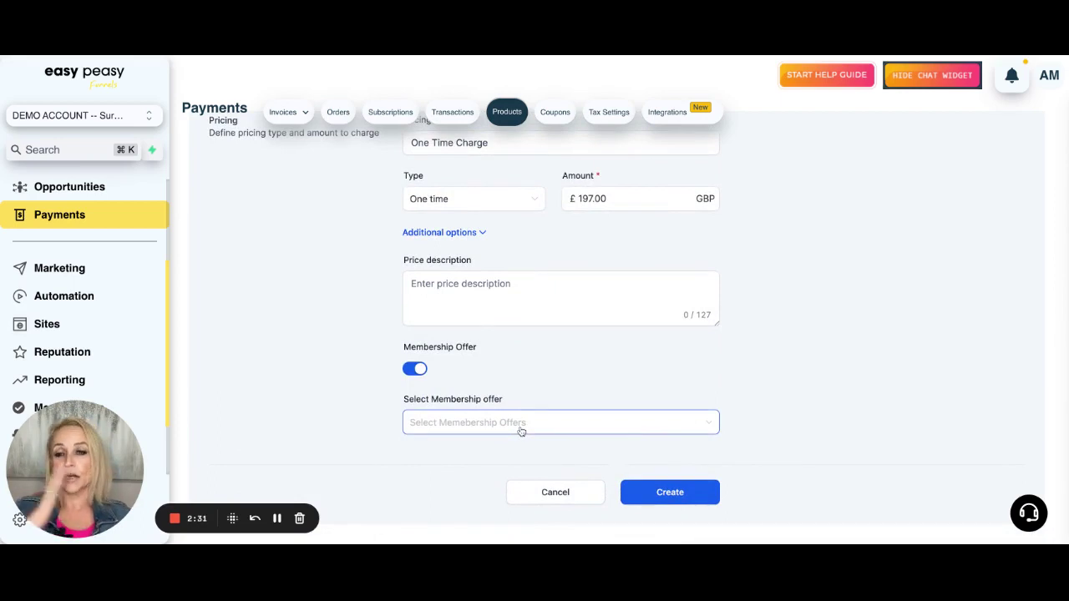
scroll(526, 401, "up", 6)
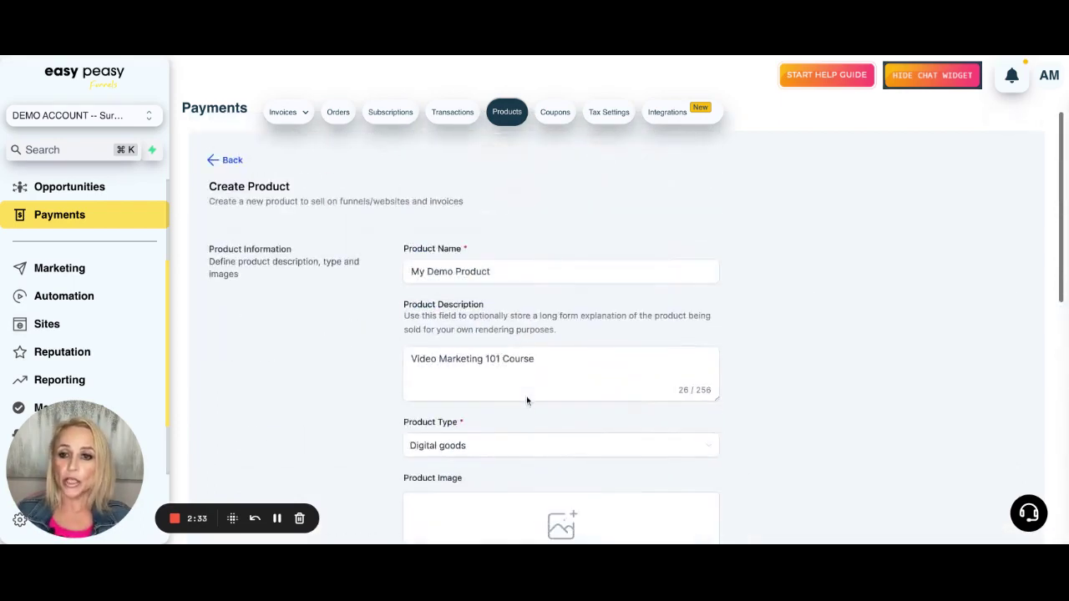
- Start a new coupon in the coupons area and name it "Friends"
left_click(555, 117)
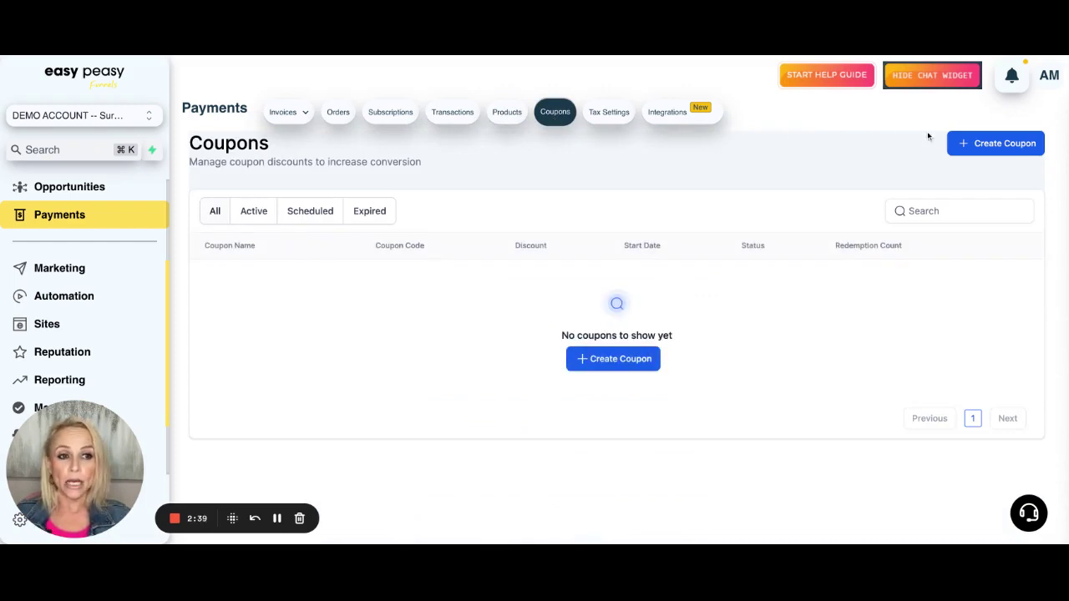
left_click(985, 144)
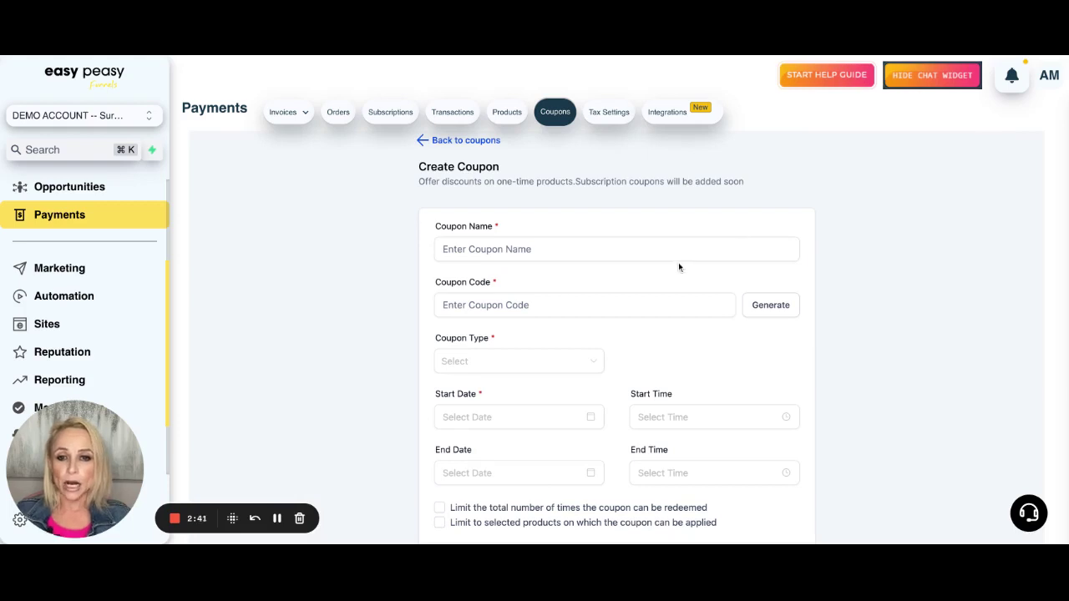
left_click(655, 257)
type("Fridnay")
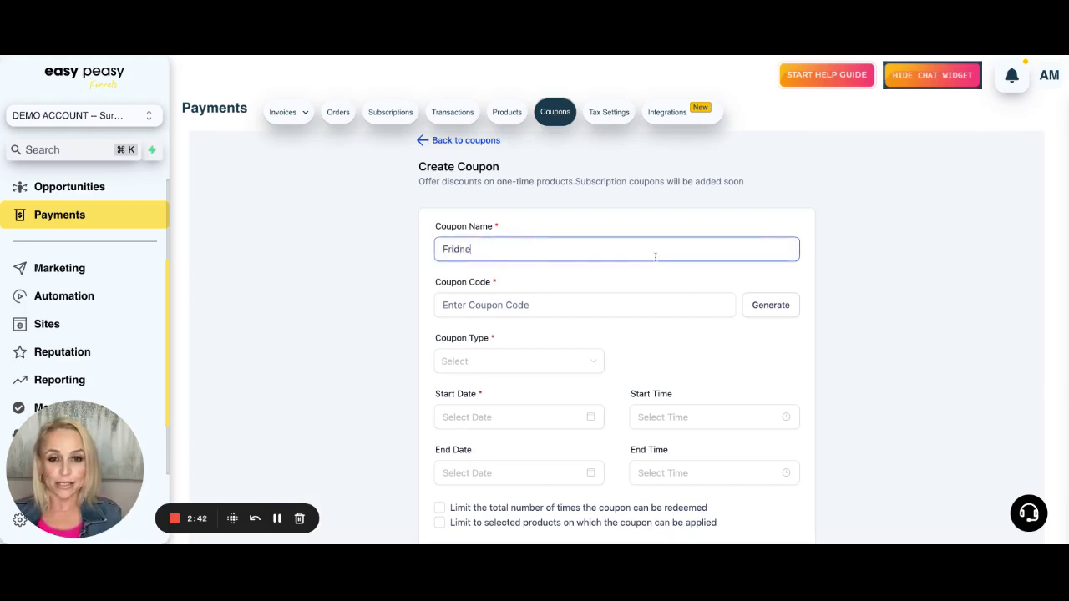
key("BackSpace")
key("BackSpace")
key("BackSpace")
key("BackSpace")
type("ends")
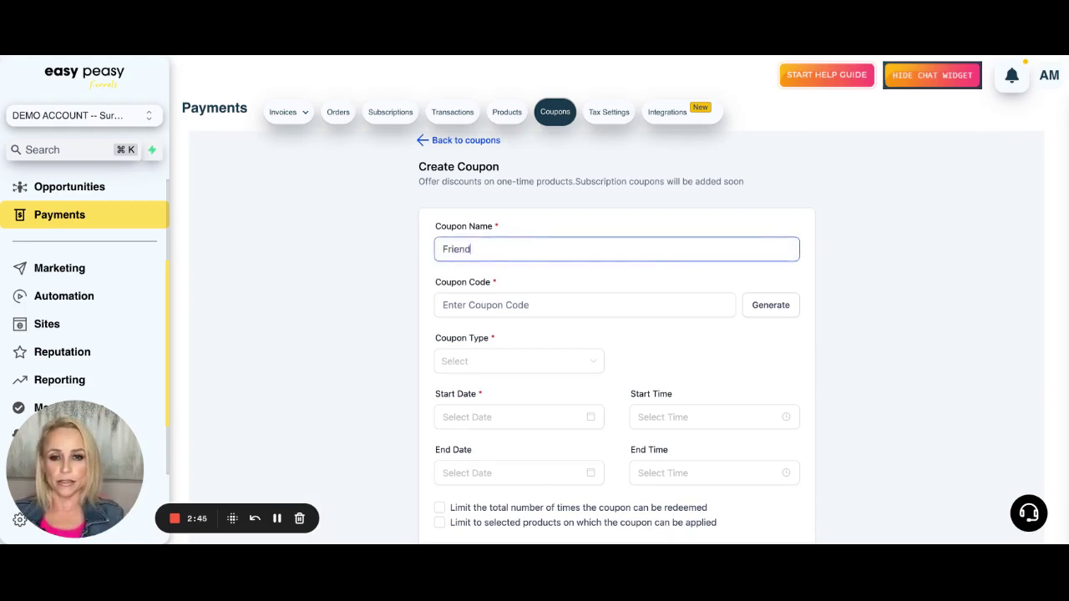
- Set the coupon code to "friend" and check which coupon types can be selected
left_click(691, 301)
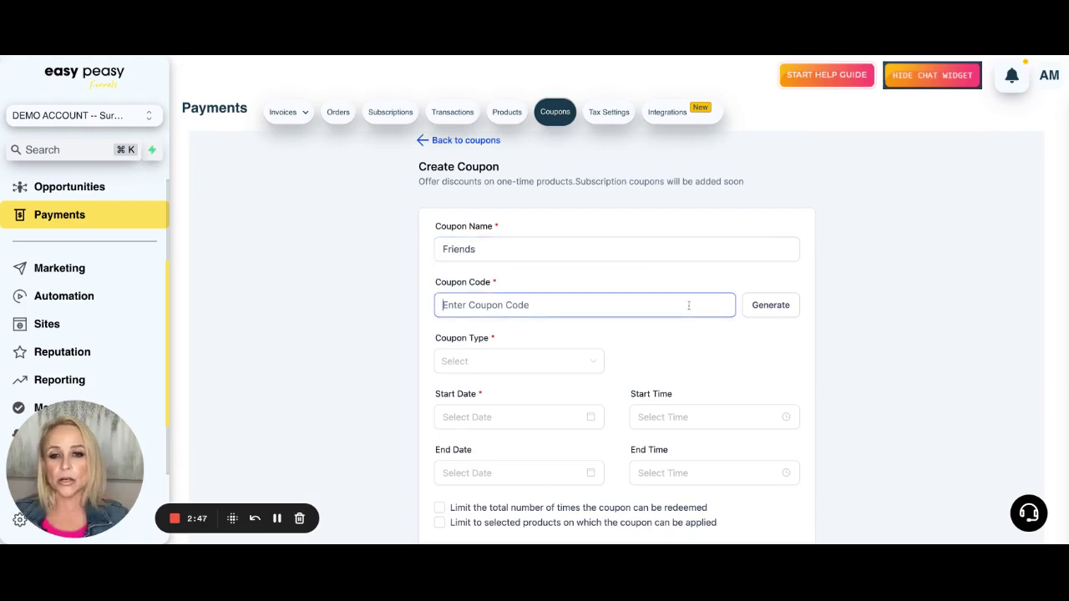
type("friend")
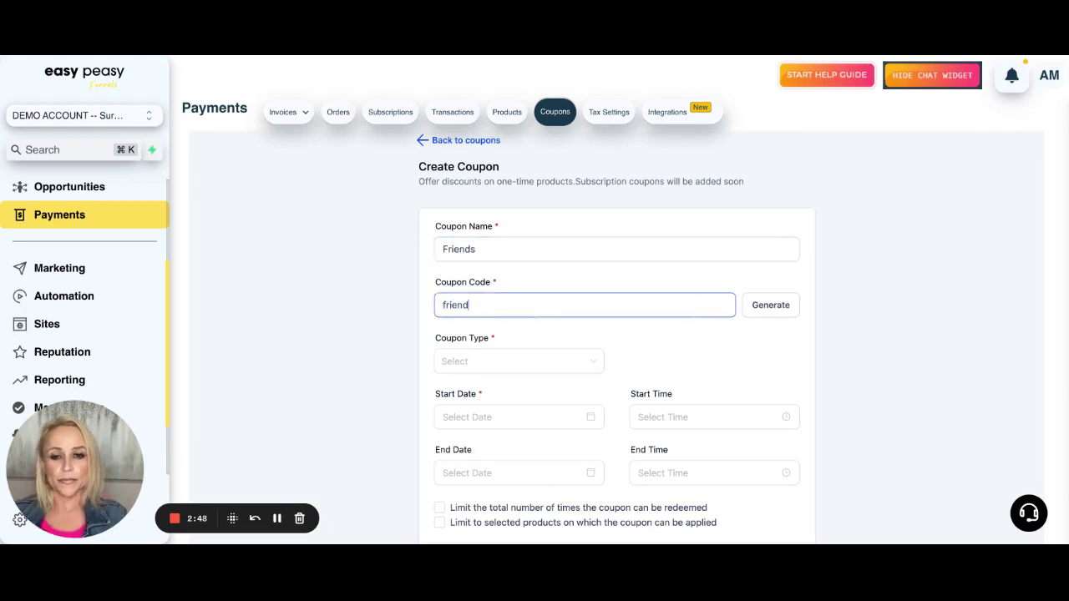
left_click(555, 369)
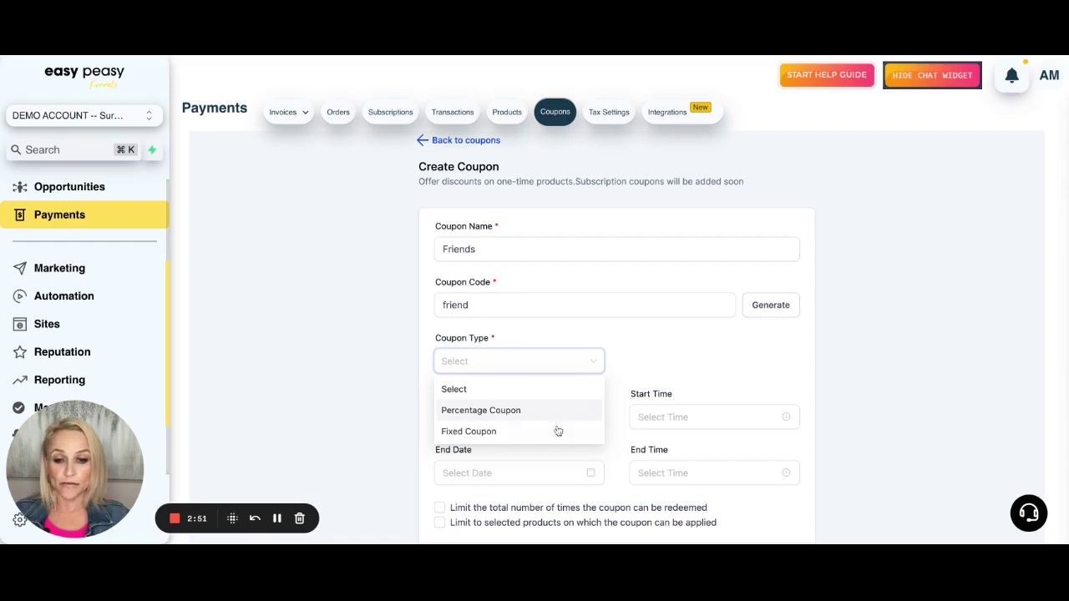
left_click(709, 382)
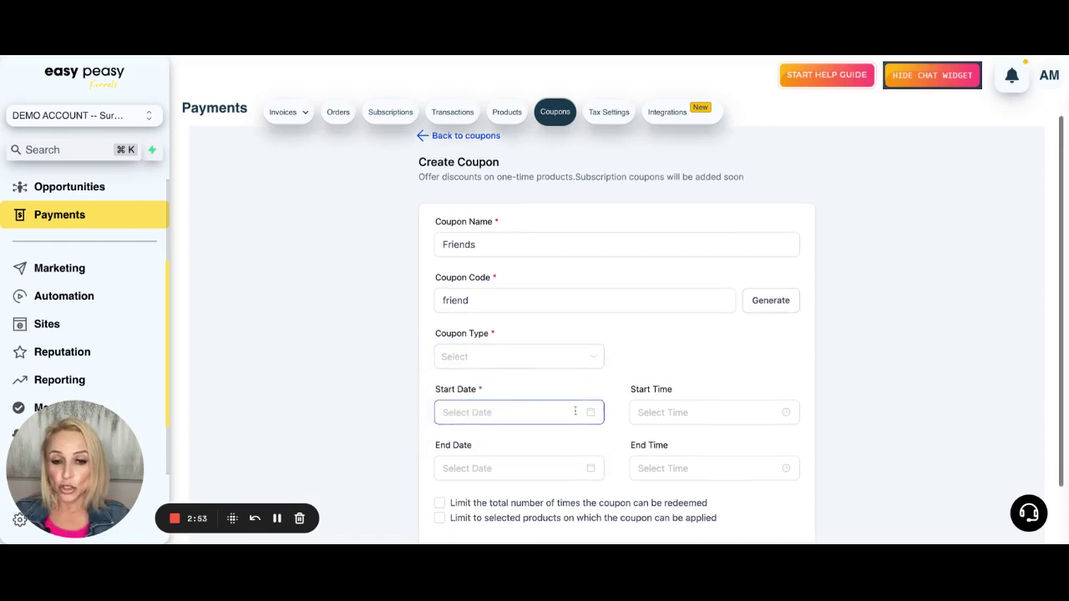
- Try out the product restriction, turn it off again, and limit the coupon's total redemptions to 2
scroll(573, 410, "down", 1)
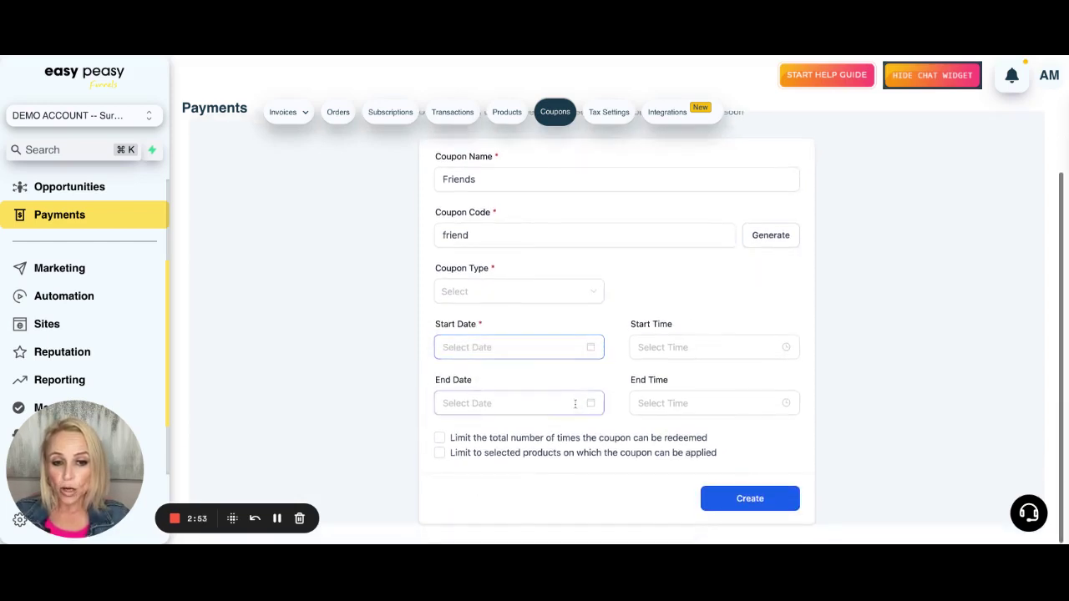
left_click(440, 452)
left_click(439, 437)
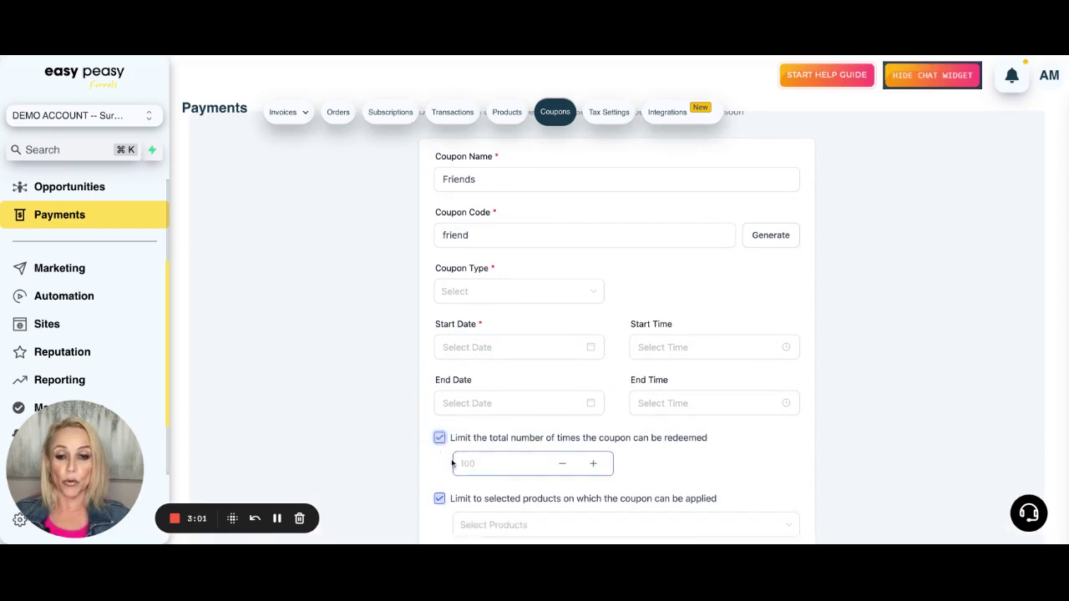
left_click(439, 499)
left_click(502, 462)
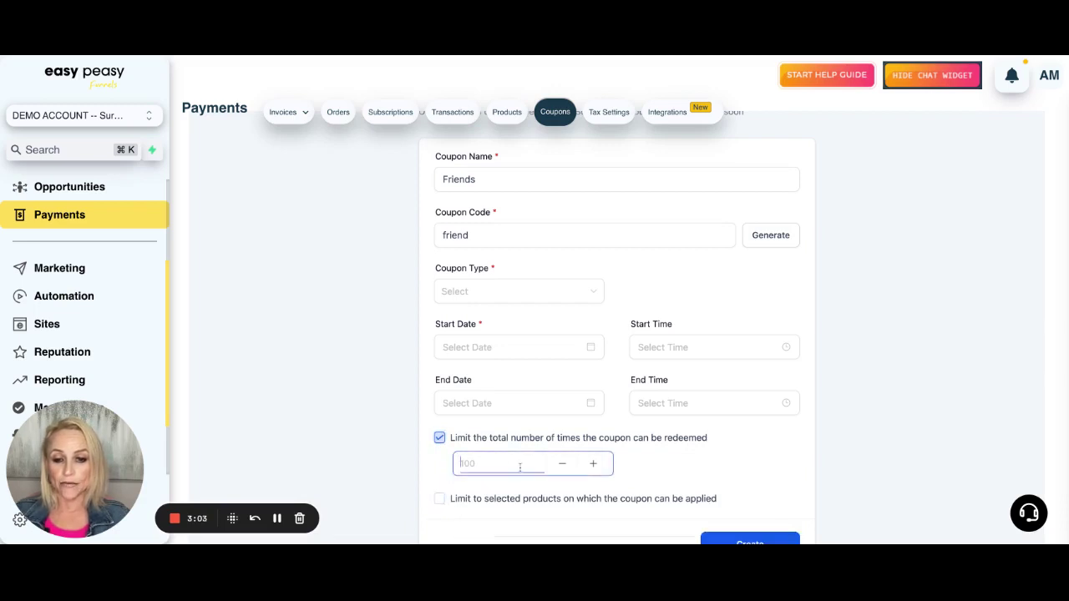
type("2")
left_click(612, 489)
scroll(610, 486, "down", 2)
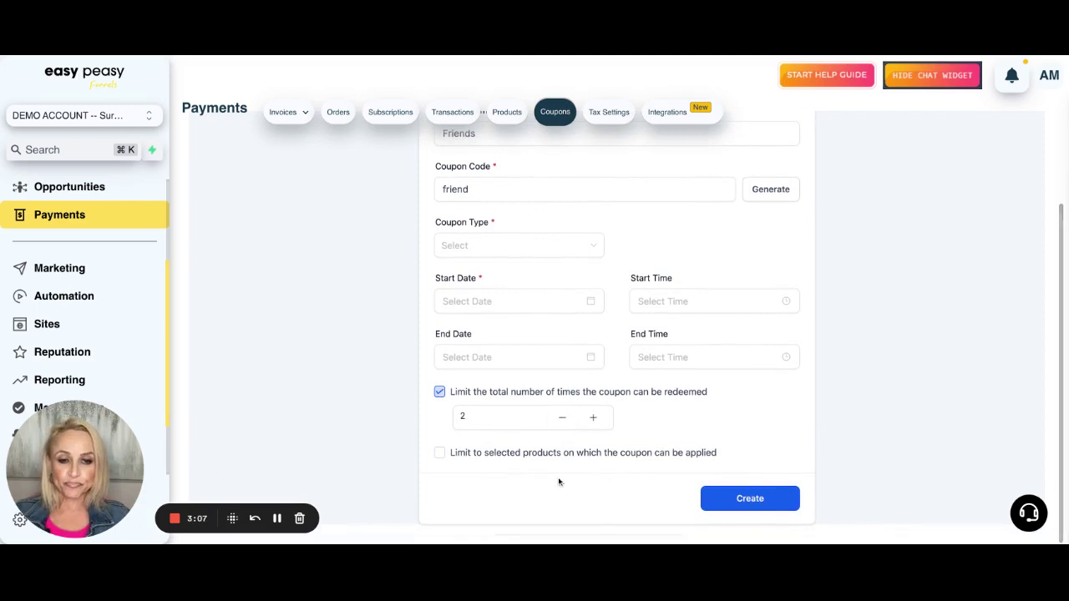
- Remove the coupon's redemption limit and return to the coupons list without creating the coupon
left_click(440, 393)
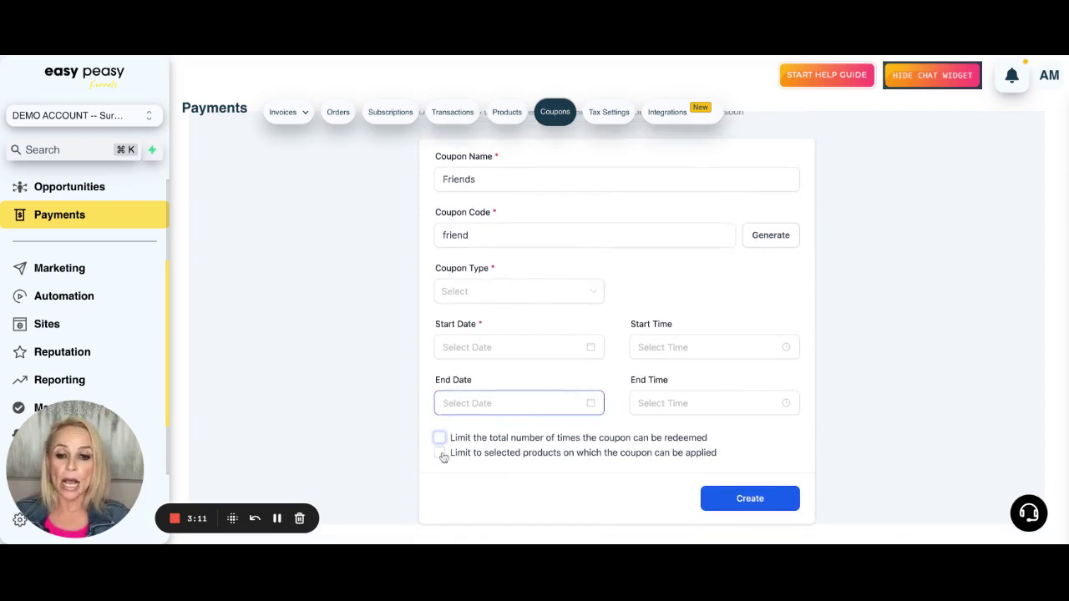
scroll(501, 413, "up", 2)
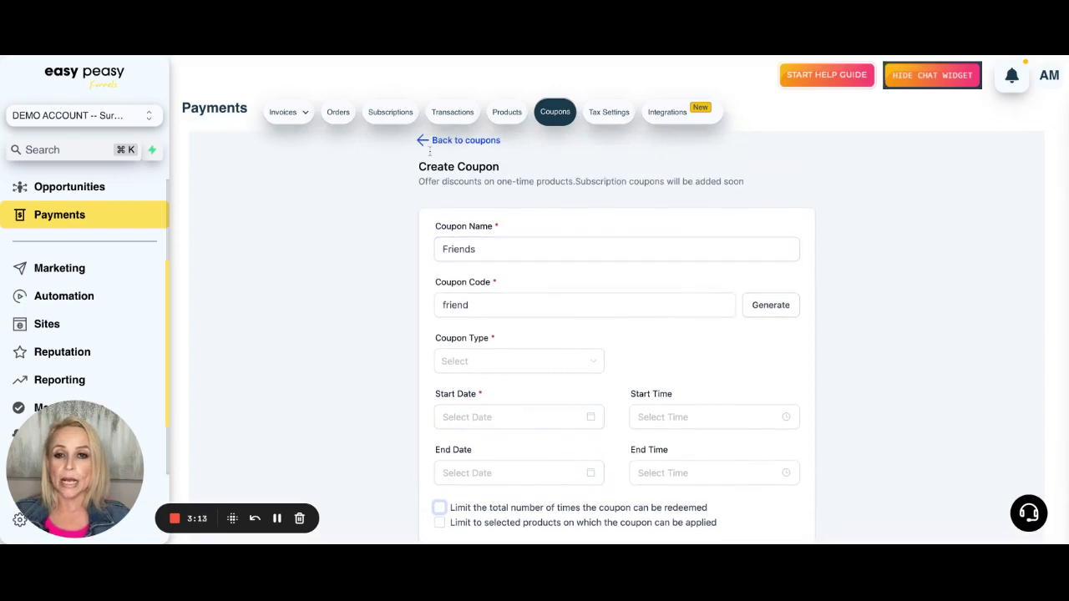
left_click(429, 140)
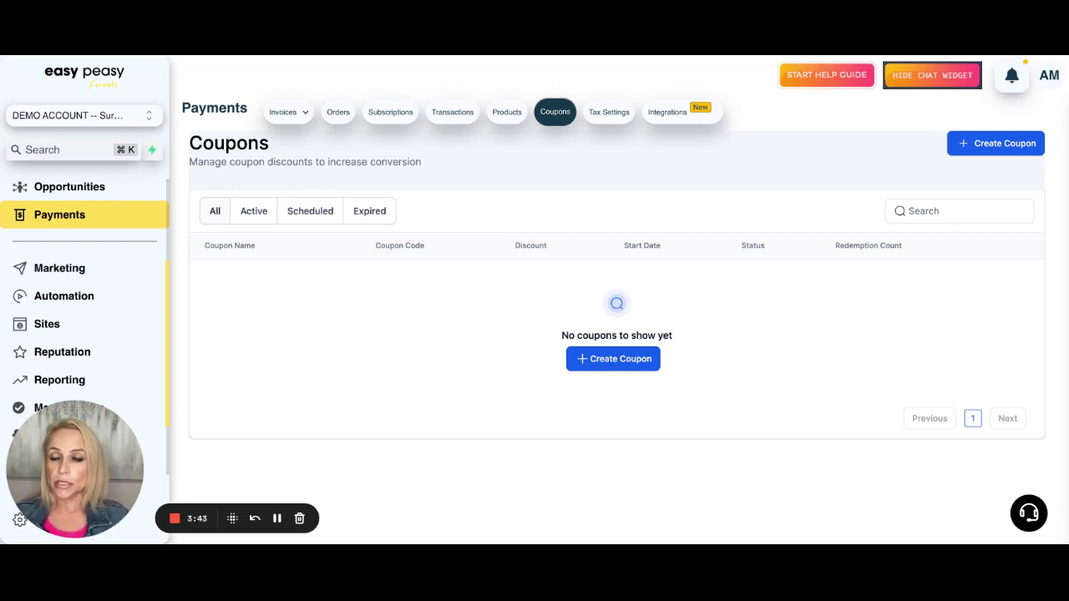
- View the tax settings page and look through the invoices overview
left_click(612, 117)
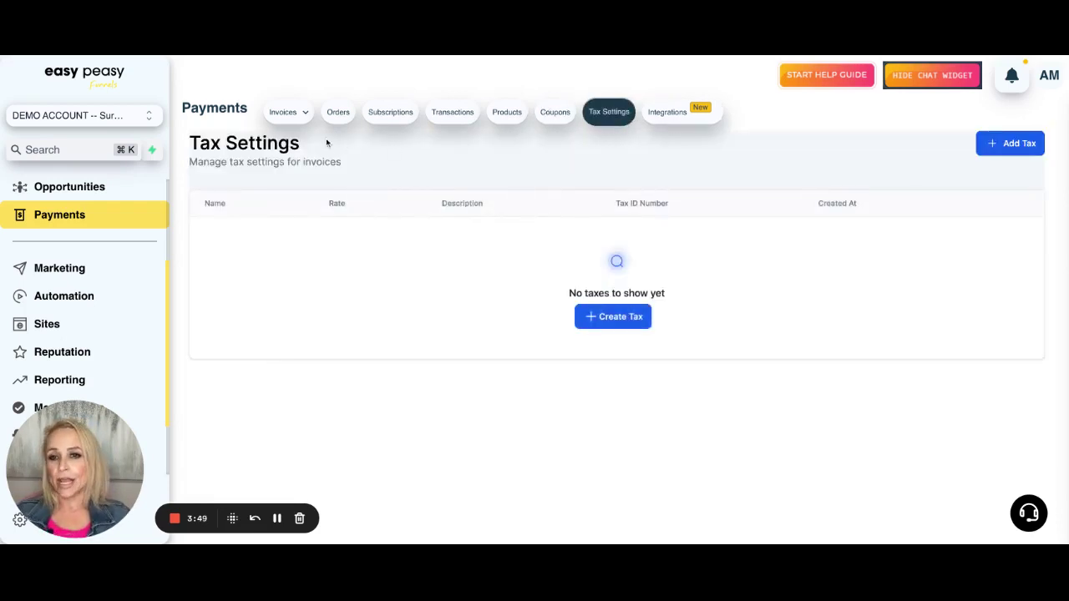
mouse_move(282, 111)
left_click(277, 144)
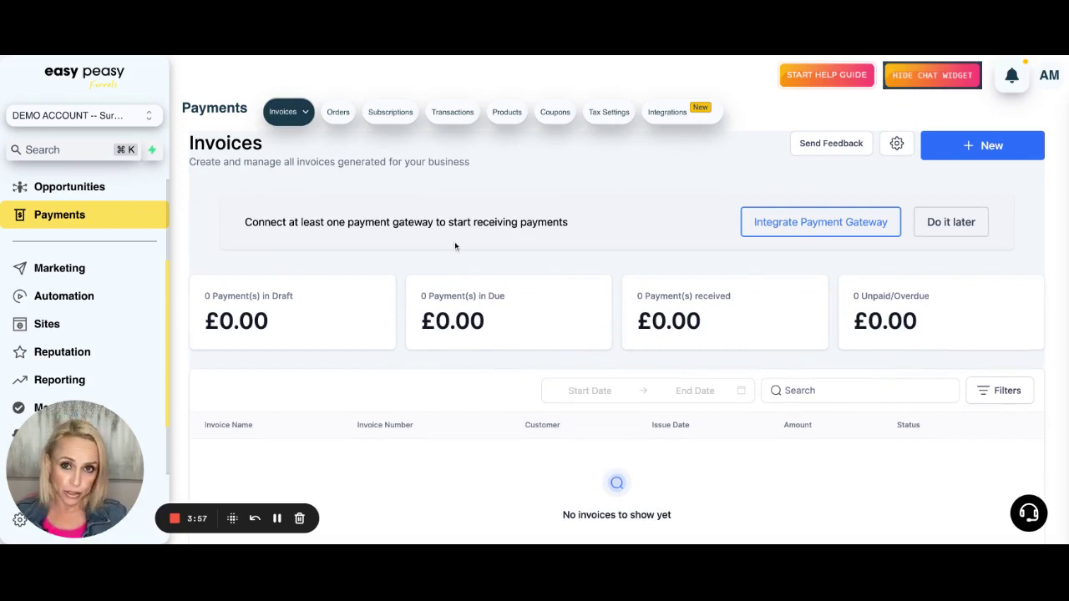
scroll(454, 241, "down", 1)
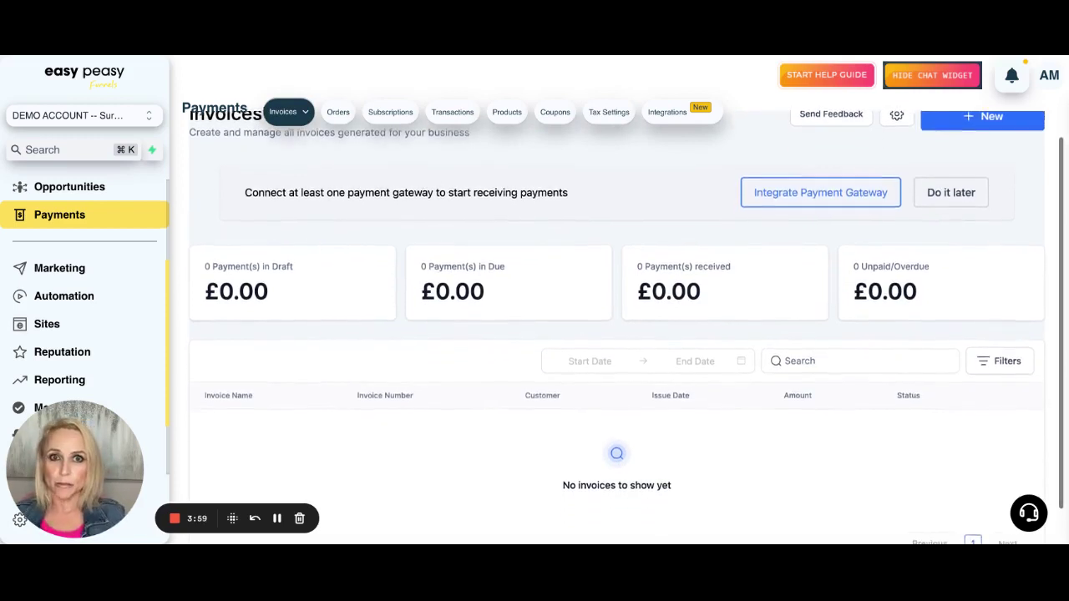
scroll(626, 326, "down", 1)
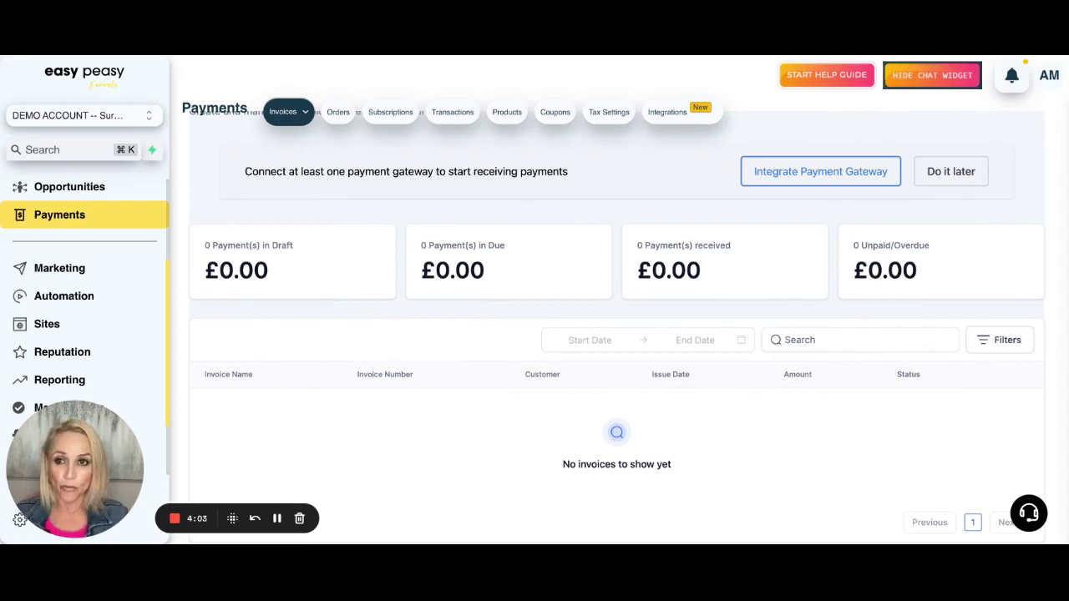
scroll(626, 327, "up", 2)
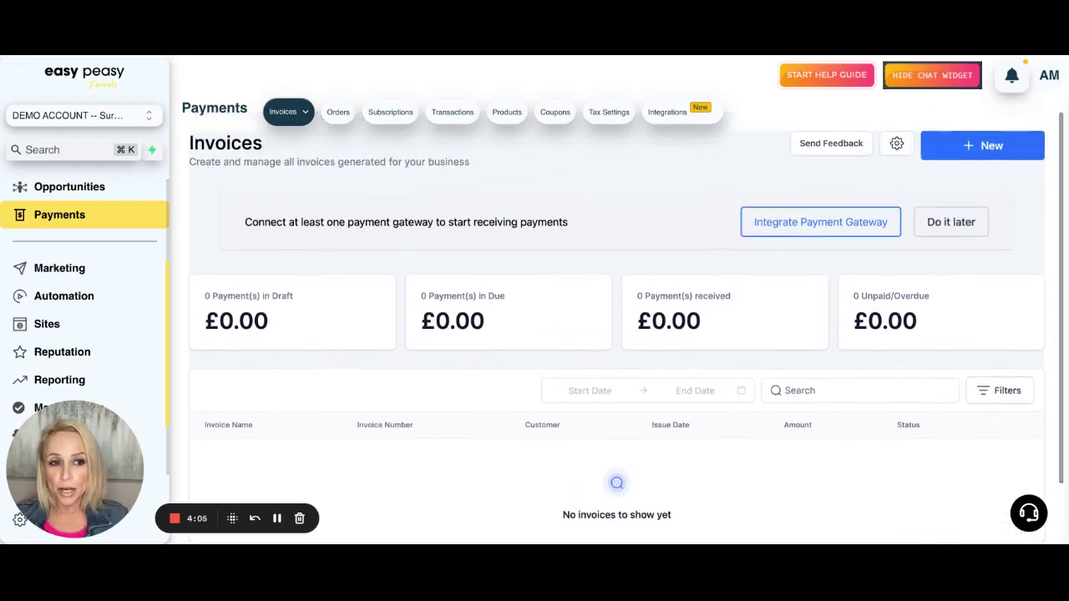
- Go back to the products list and look over the other main sections of the account
left_click(504, 113)
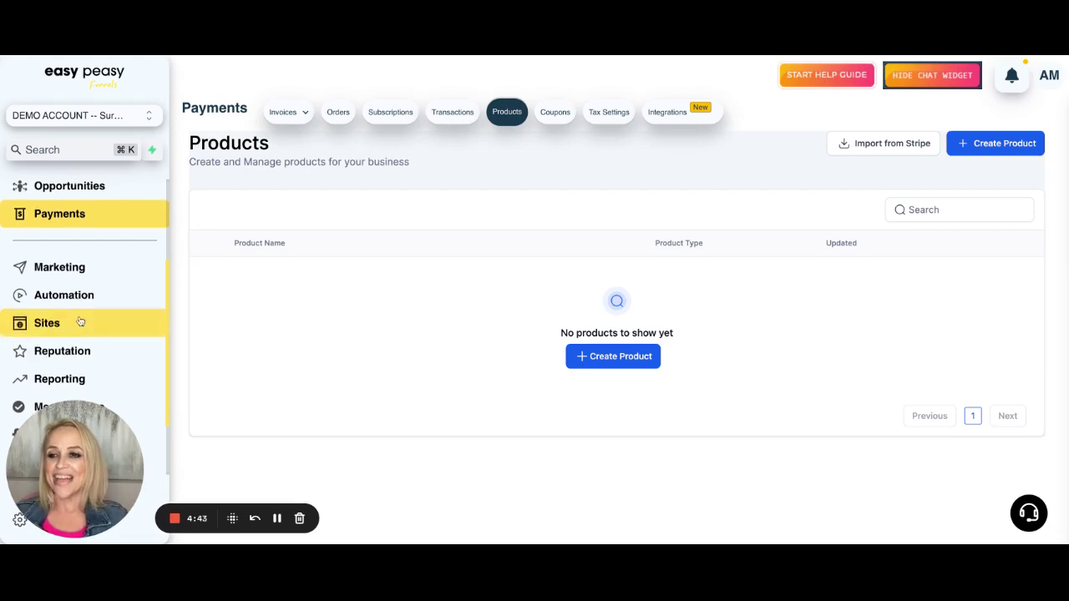
scroll(80, 323, "down", 1)
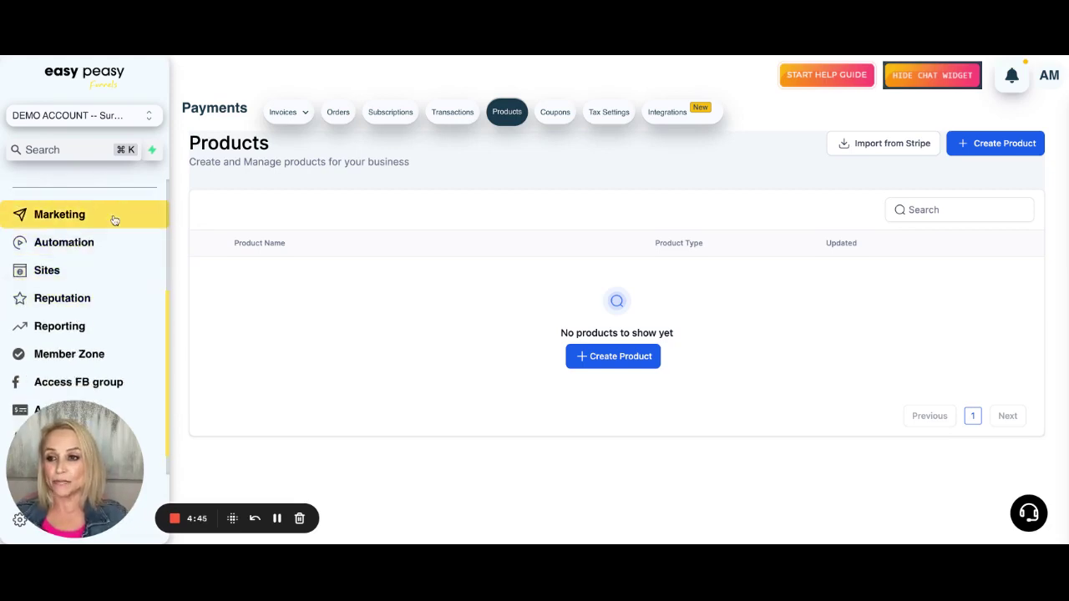